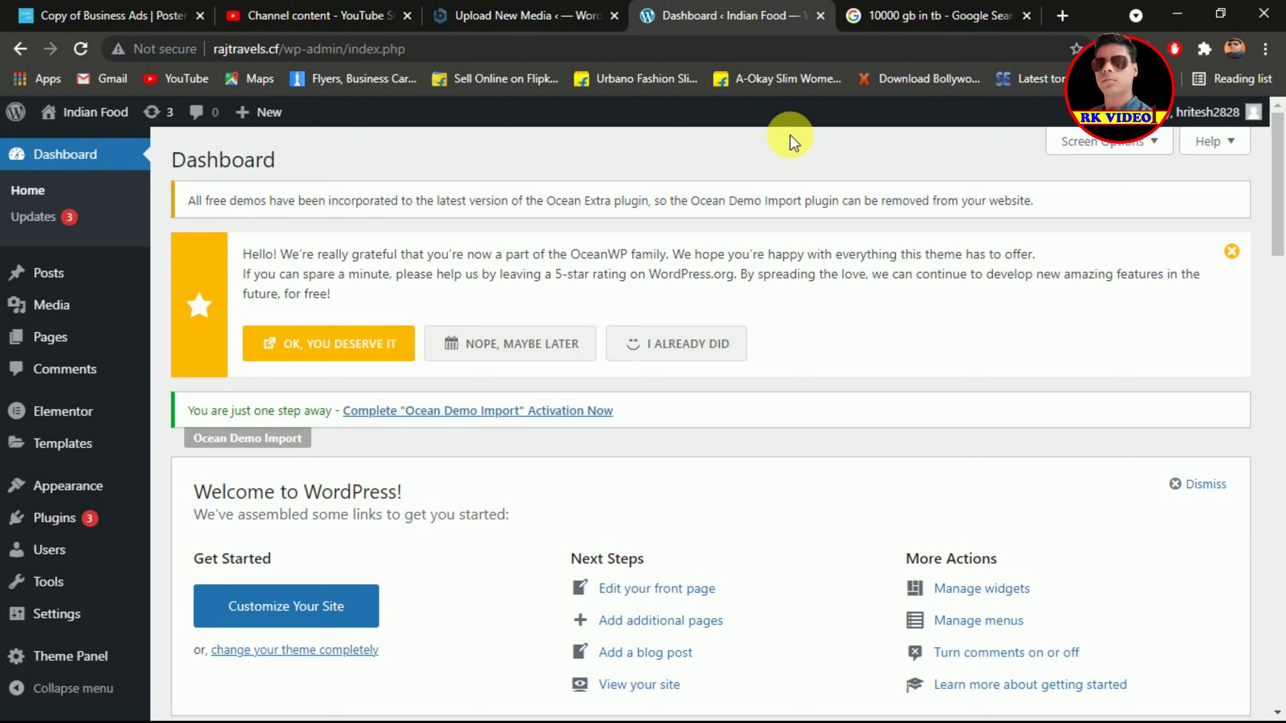
# - On the localhost WordPress site, search the plugin directory for "all in one" and locate the All-in-One WP Migration entry
pyautogui.click(505, 20)
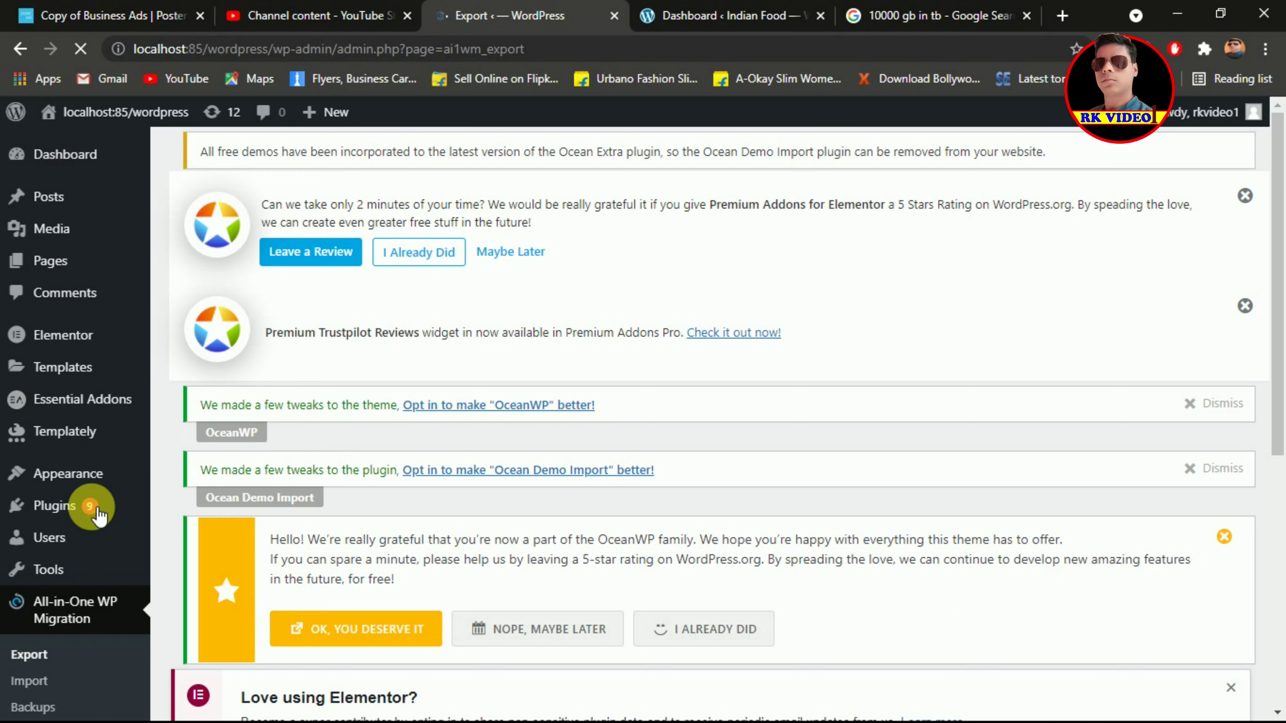
pyautogui.moveTo(71, 507)
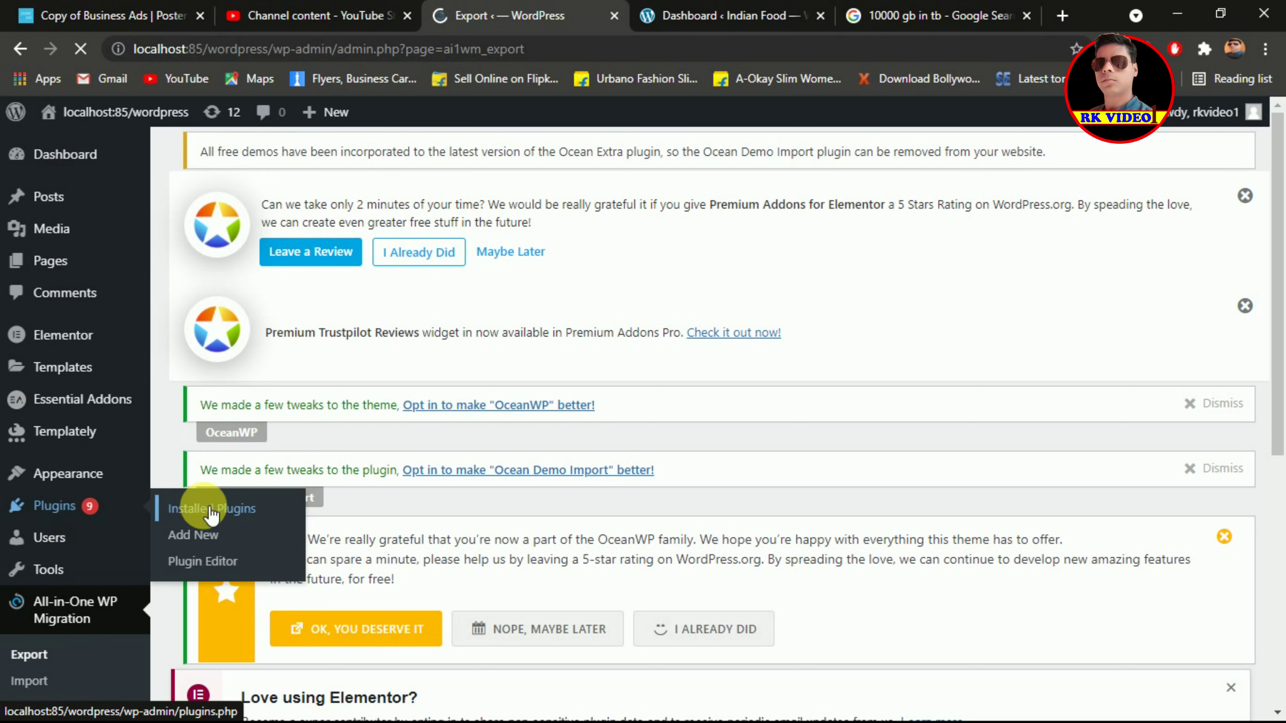
pyautogui.click(207, 541)
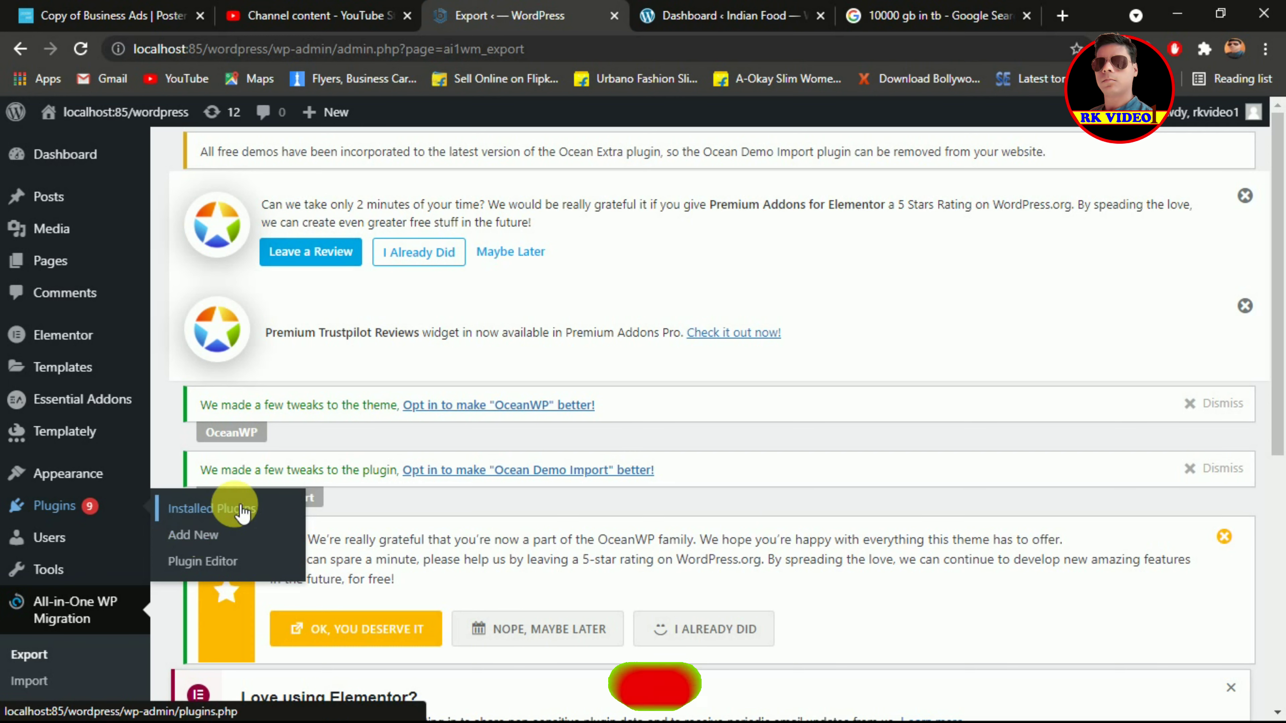
pyautogui.click(206, 537)
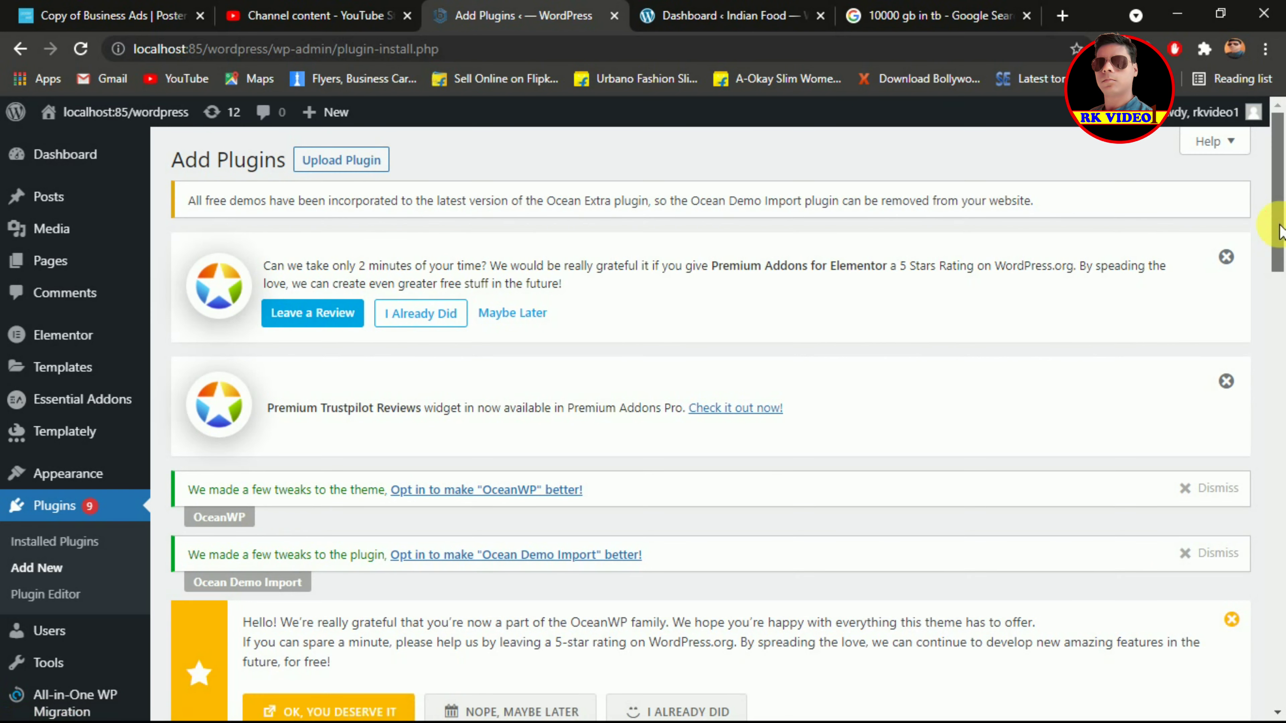
pyautogui.moveTo(1279, 230); pyautogui.dragTo(1271, 330)
pyautogui.click(1046, 492)
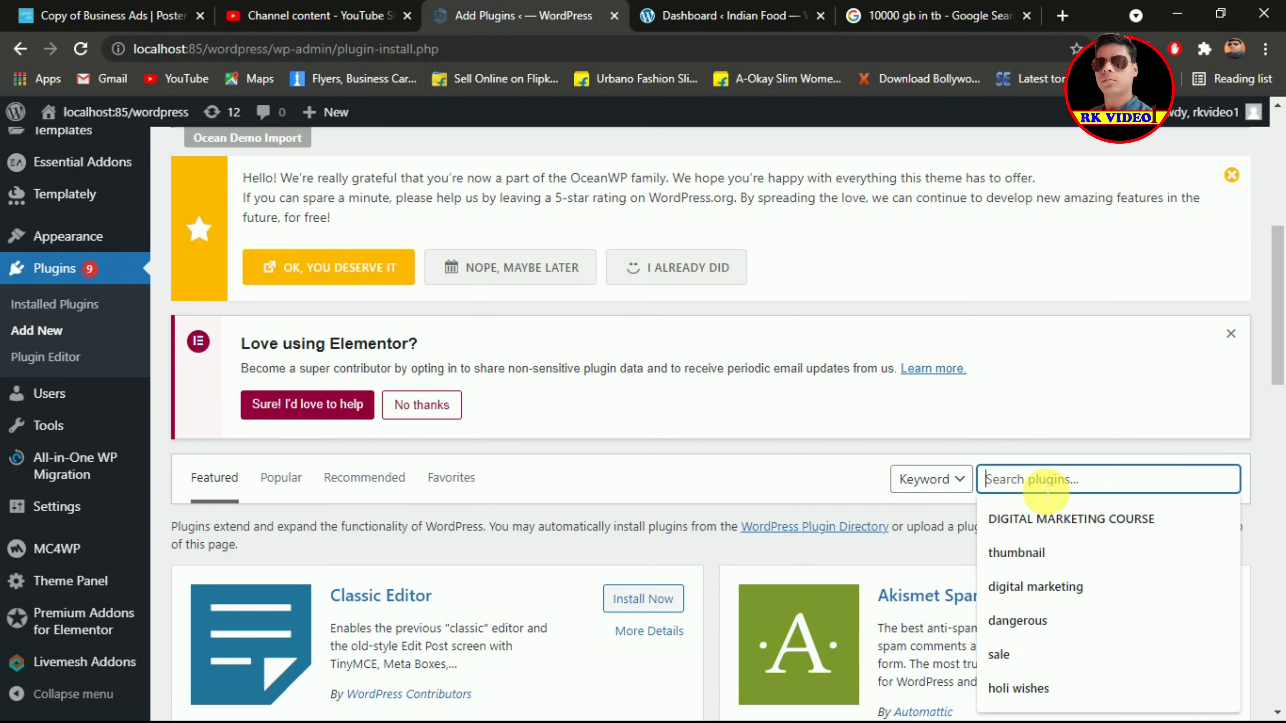
pyautogui.write('all')
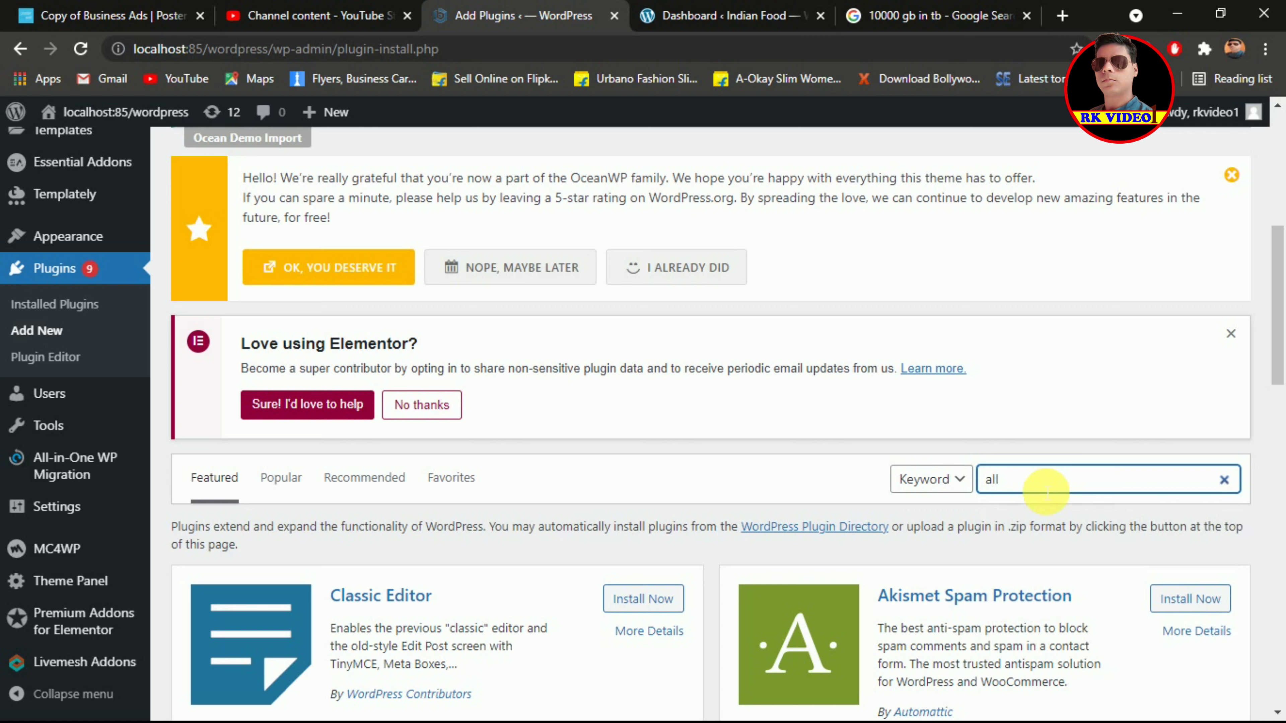
pyautogui.write(' in one')
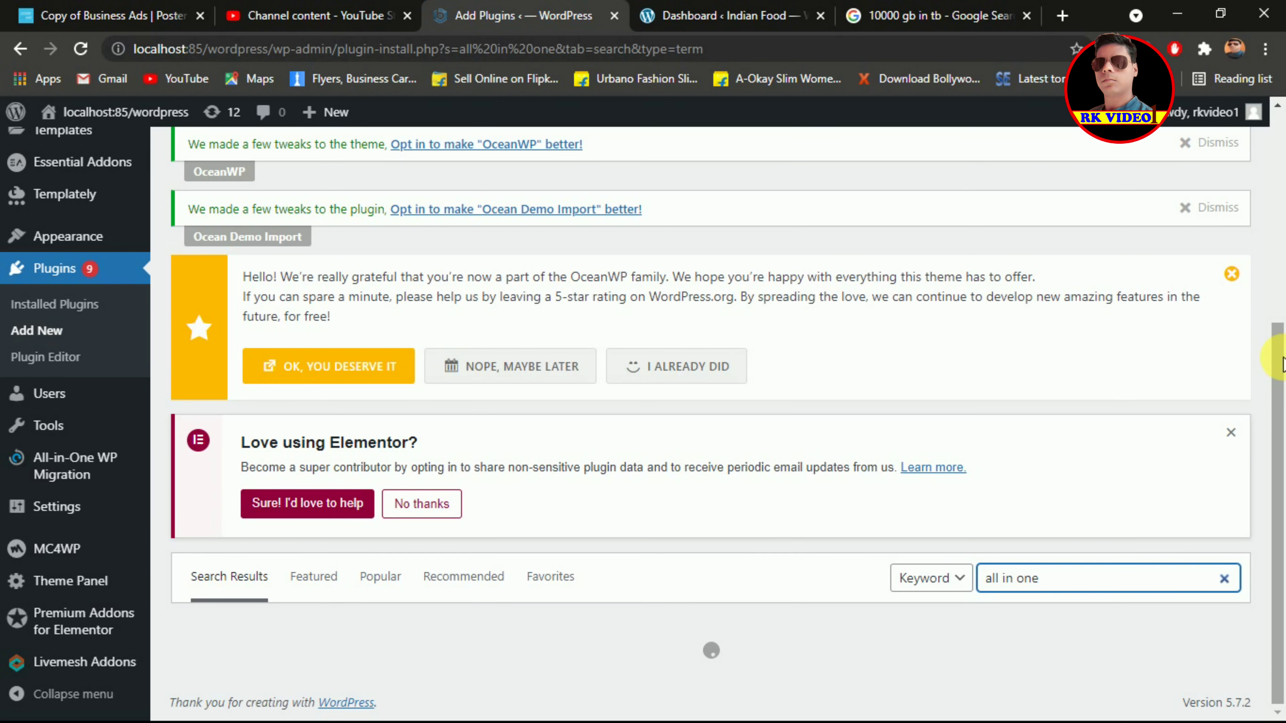
pyautogui.scroll(-2, 1281, 362)
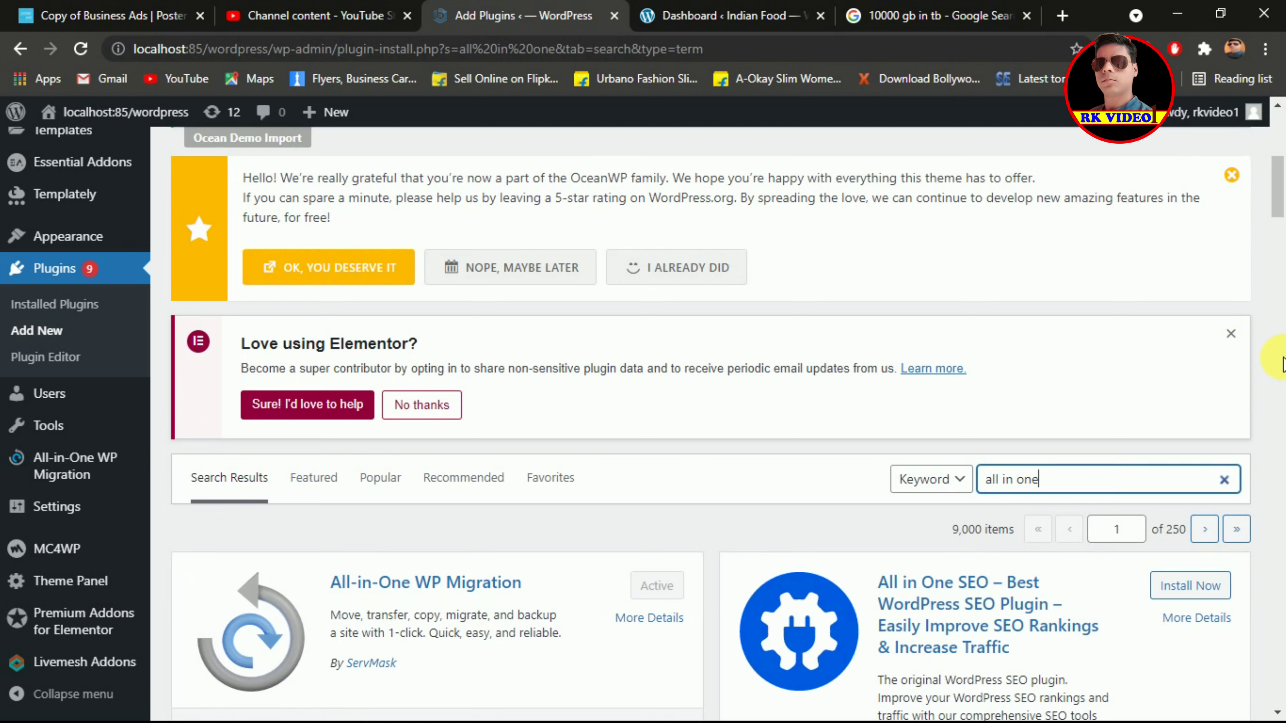
pyautogui.scroll(-1, 1278, 200)
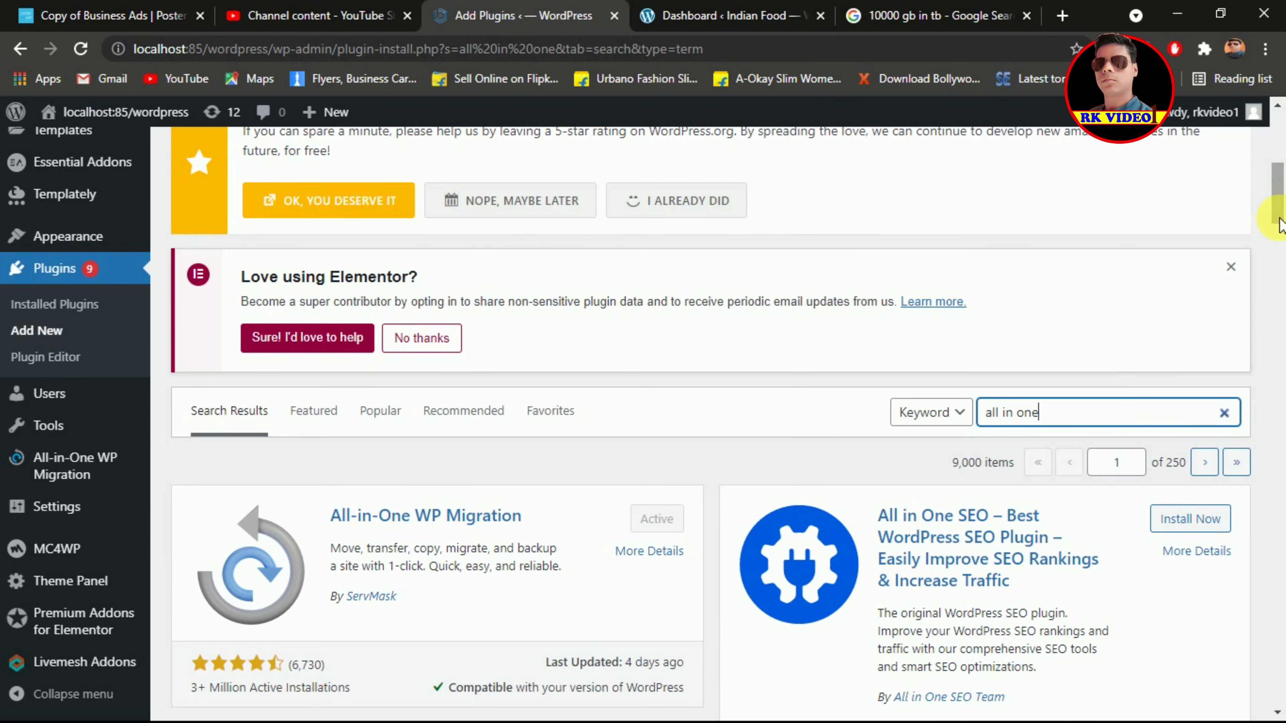
pyautogui.scroll(-4, 1278, 211)
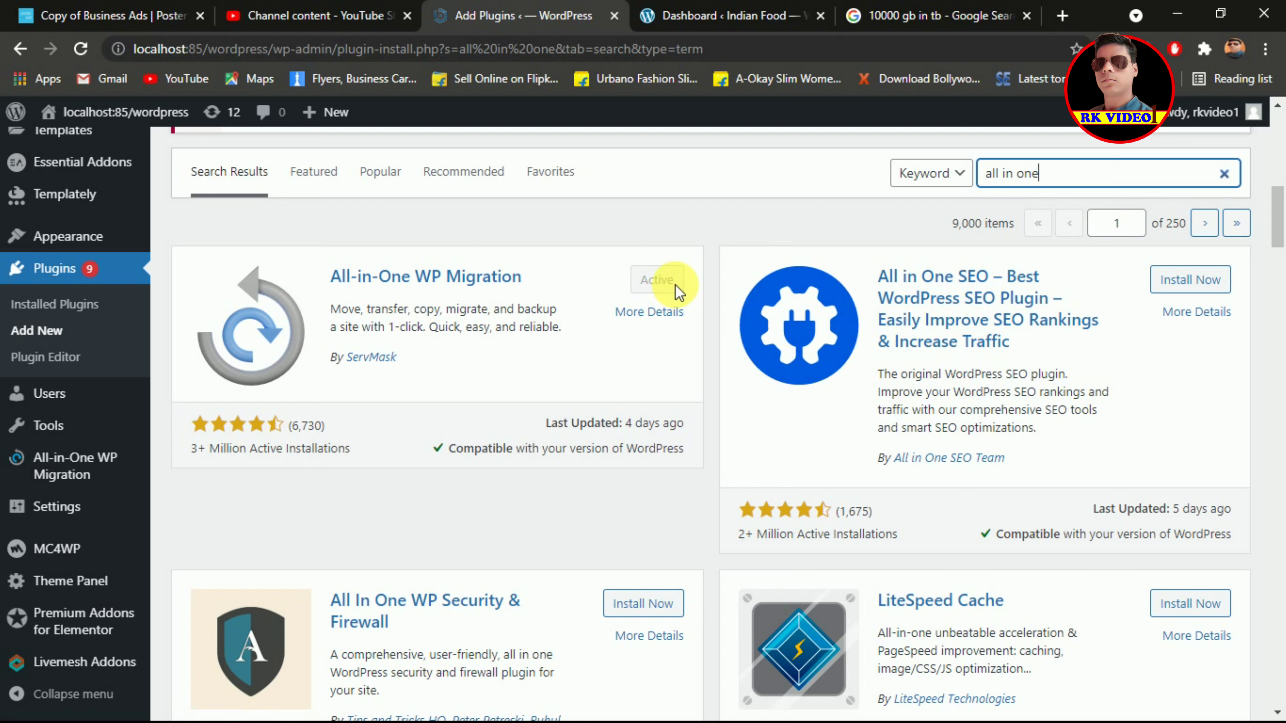
# - Start exporting the localhost site to a file with All-in-One WP Migration and stop the export
pyautogui.moveTo(88, 474)
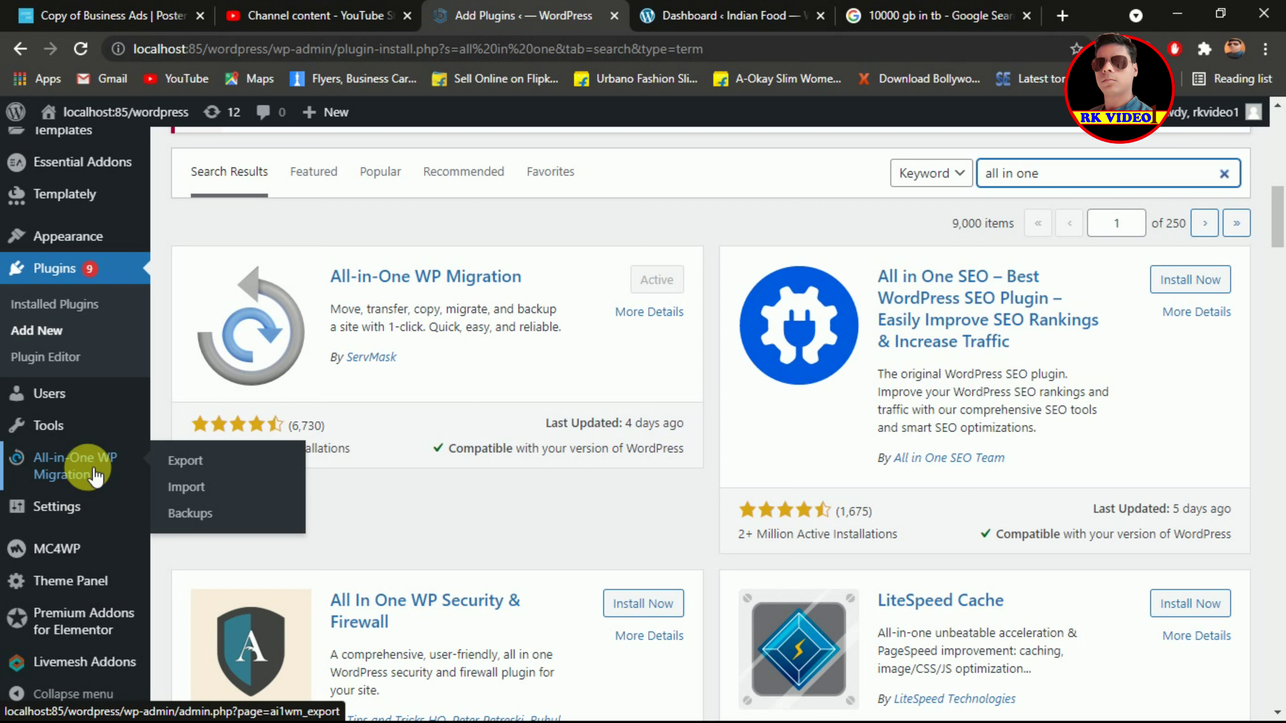
pyautogui.click(188, 460)
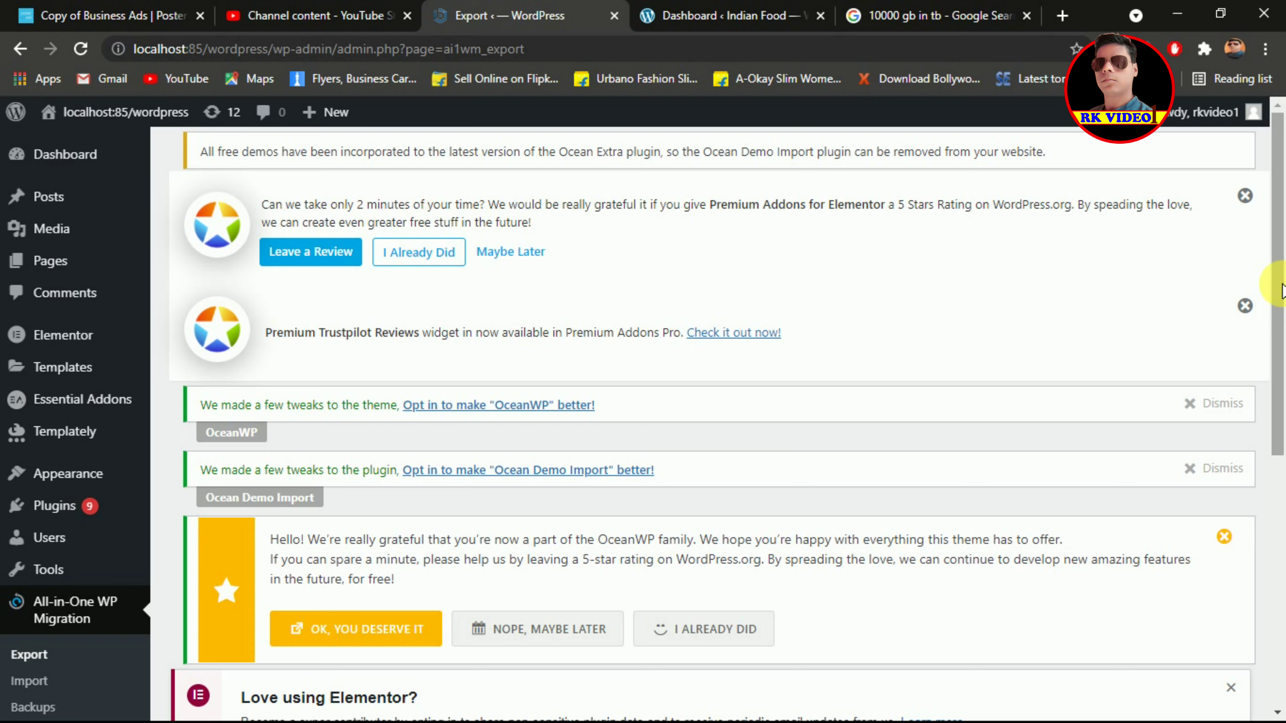
pyautogui.moveTo(1281, 288); pyautogui.dragTo(1267, 555)
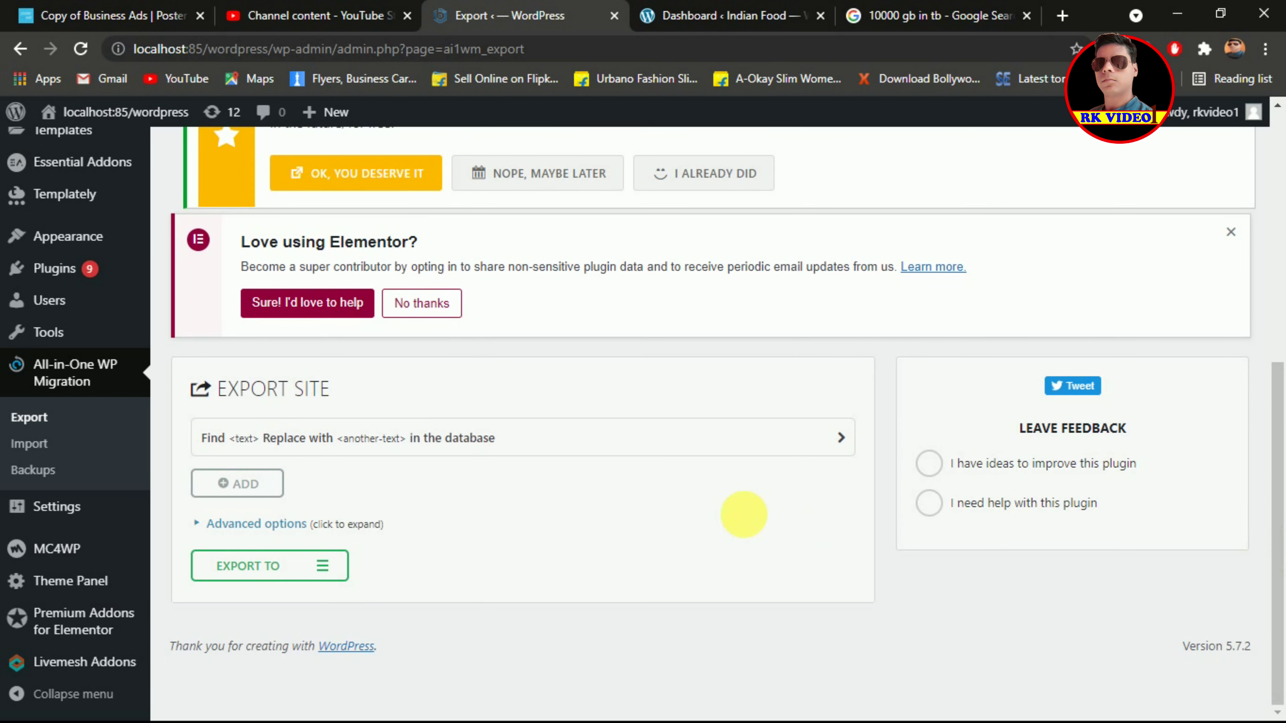
pyautogui.click(324, 568)
pyautogui.click(234, 596)
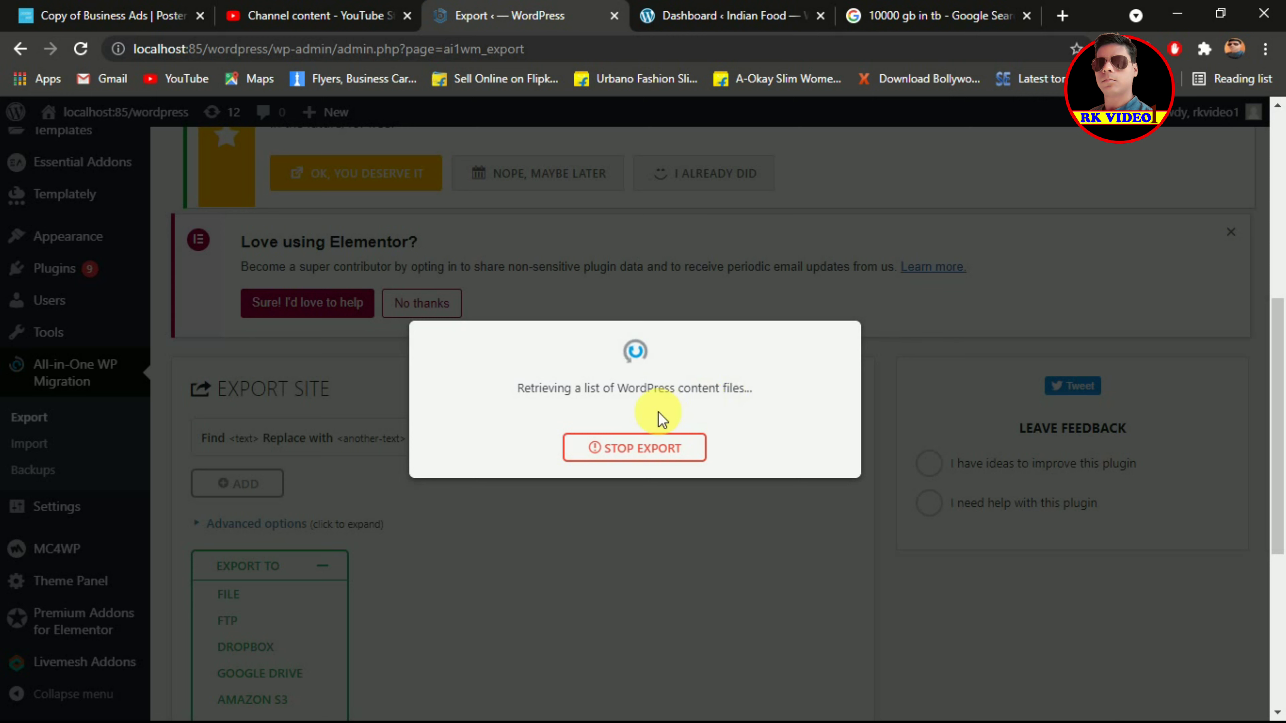
pyautogui.click(642, 456)
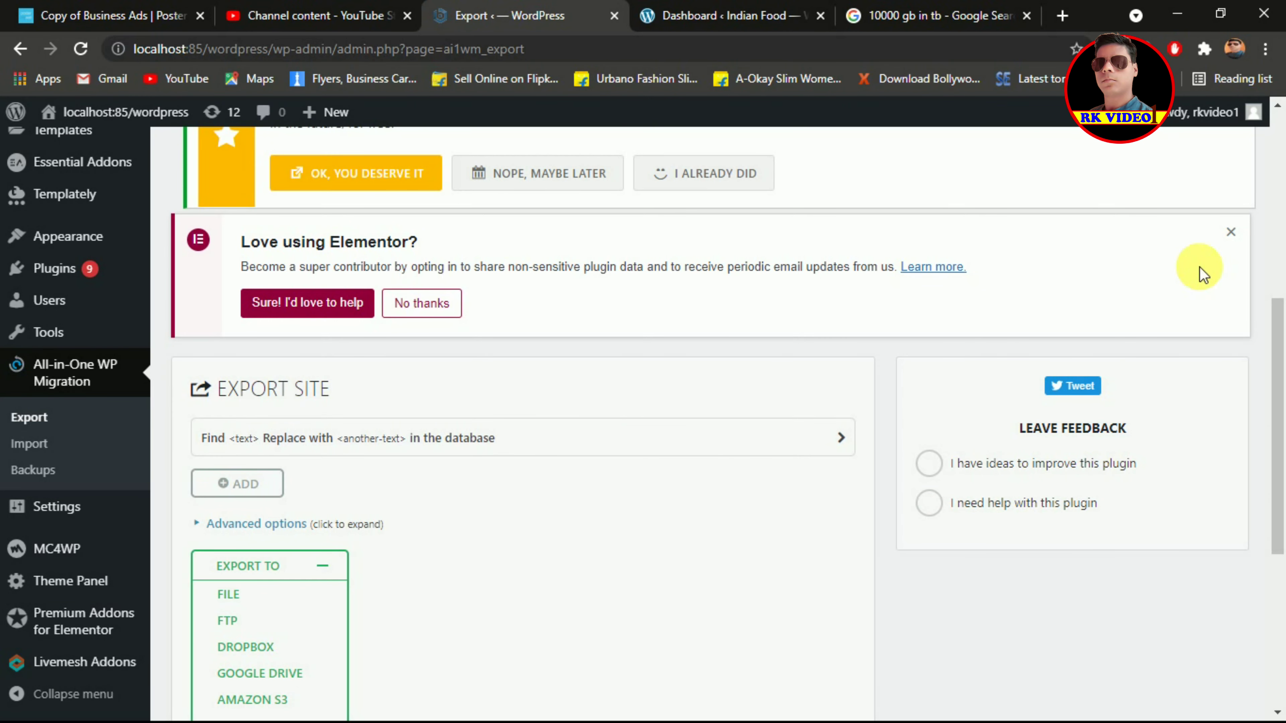
pyautogui.moveTo(1279, 330); pyautogui.dragTo(1280, 146)
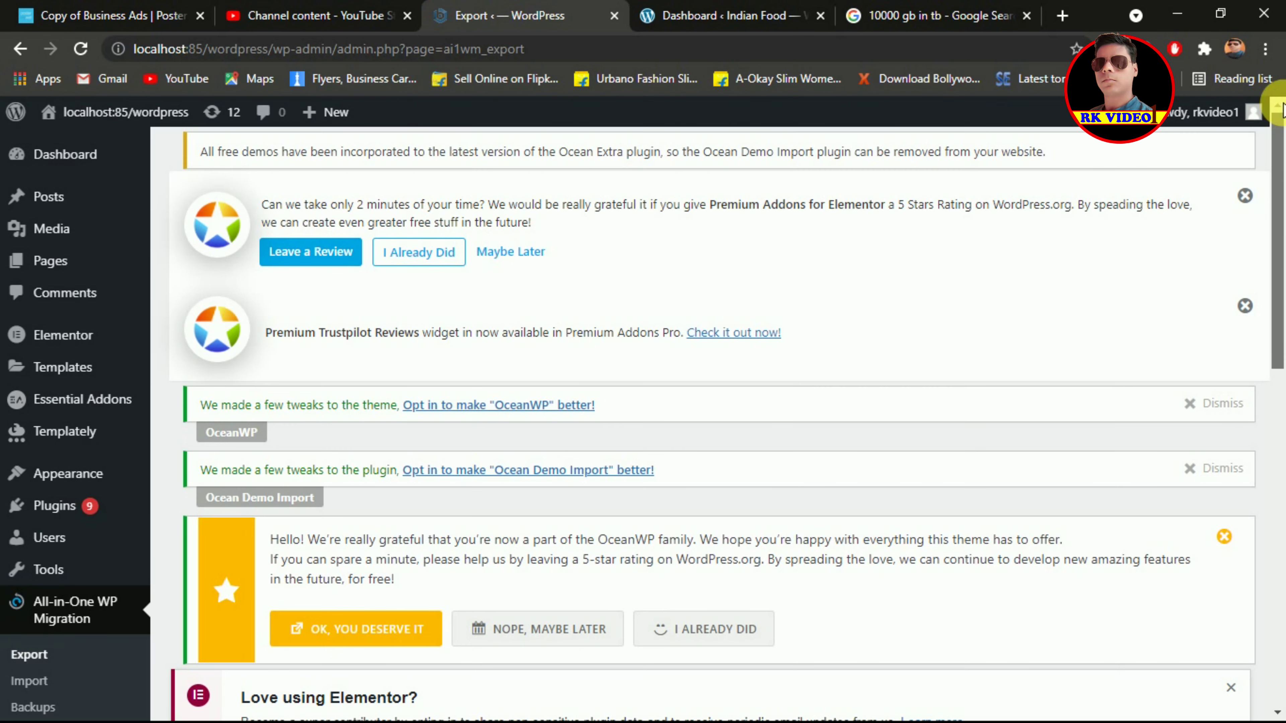
# - Switch to the Indian Food site's dashboard and open its form for uploading a new plugin
pyautogui.click(711, 12)
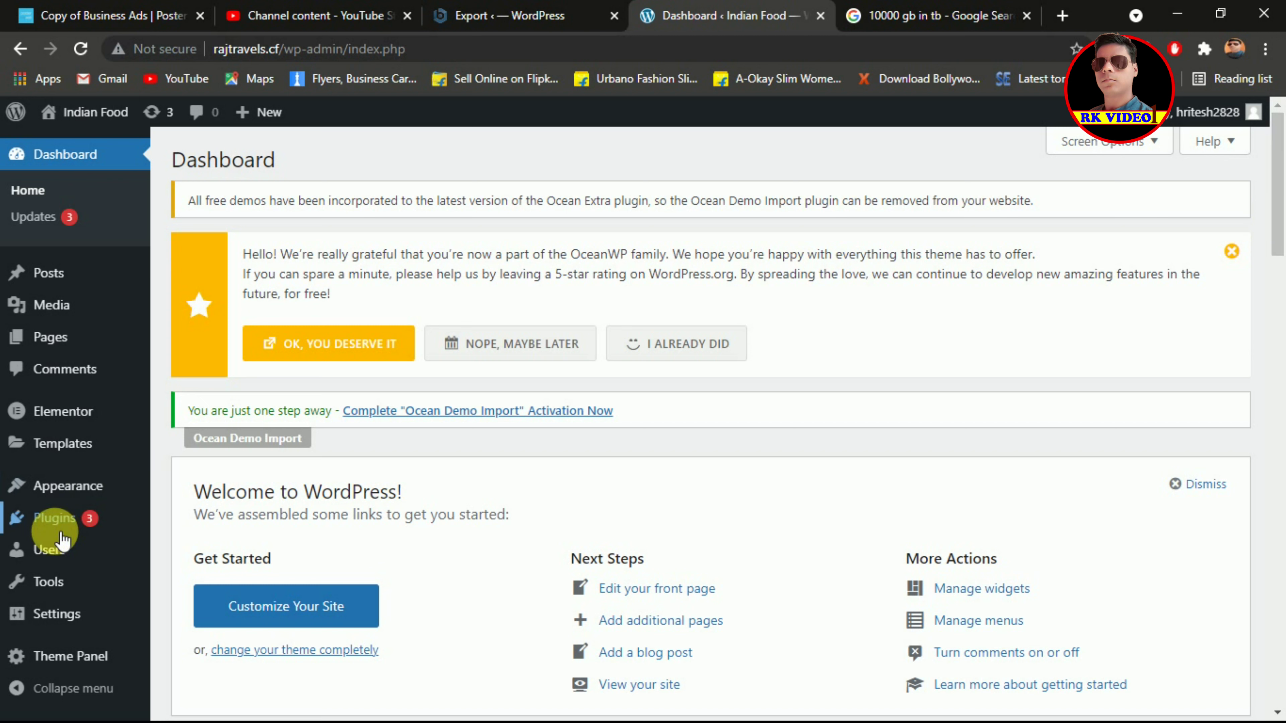
pyautogui.moveTo(63, 529)
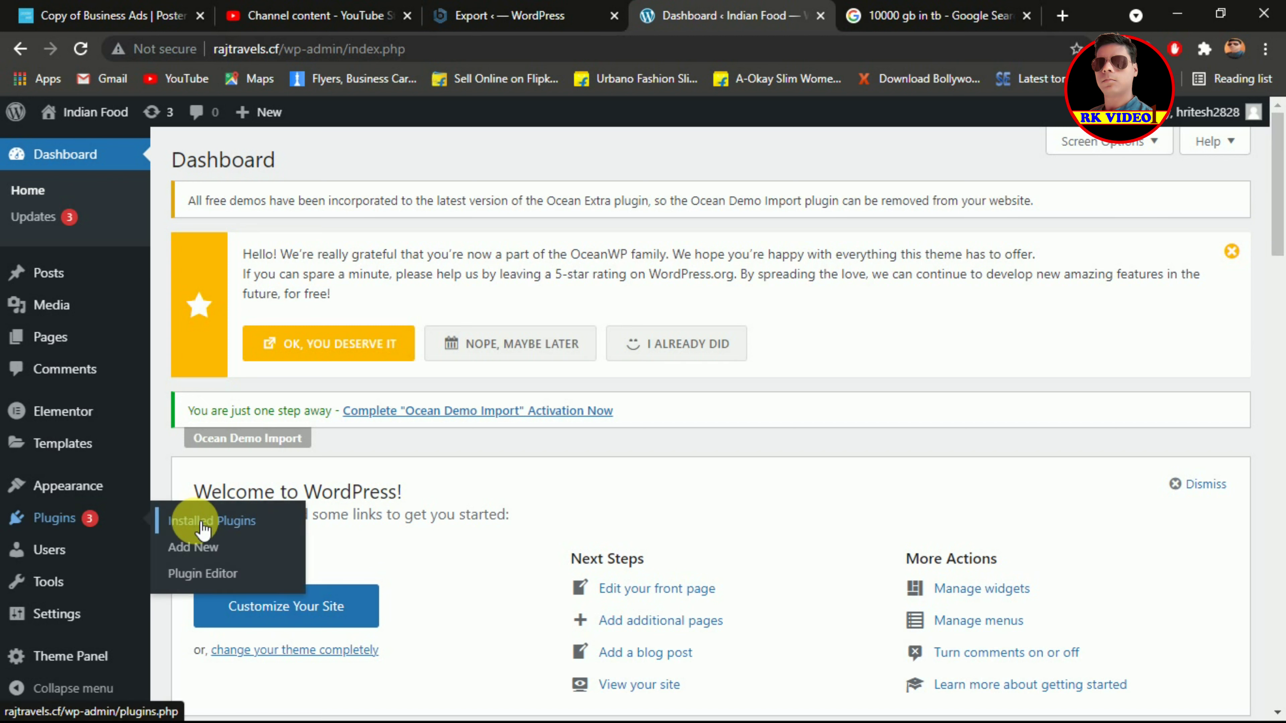
pyautogui.click(193, 547)
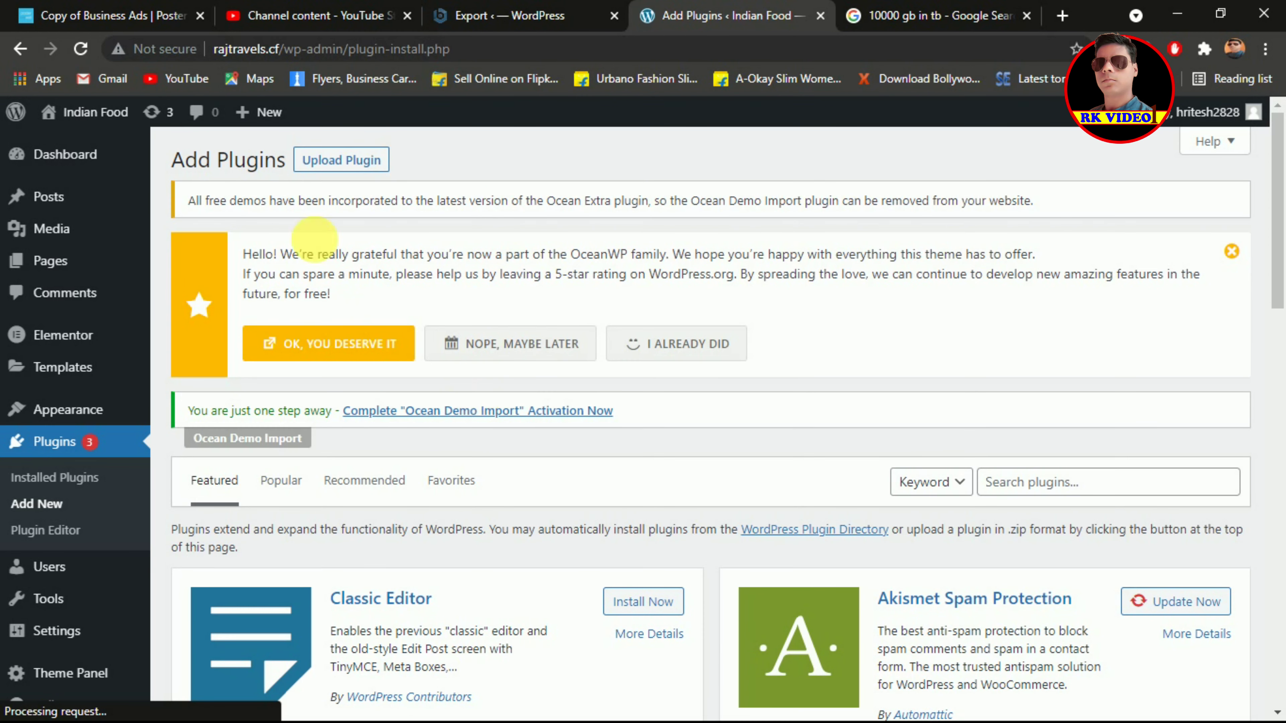
pyautogui.click(357, 173)
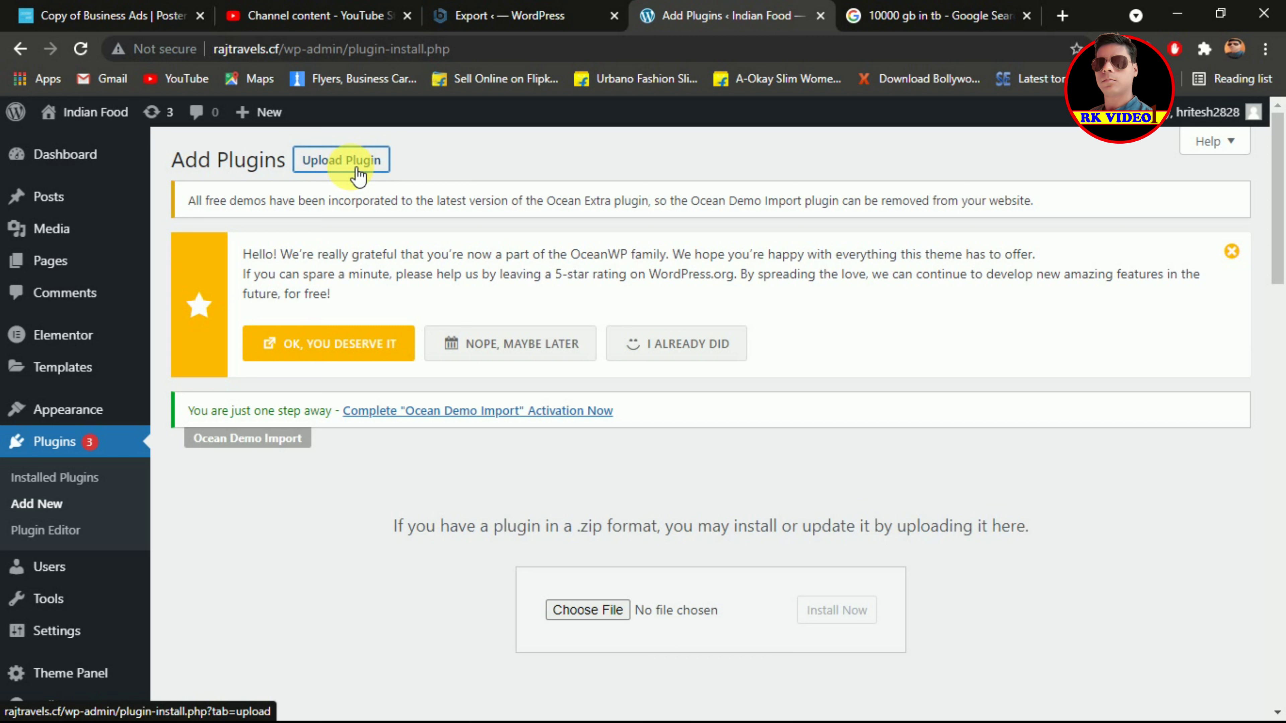
# - Choose the archive all-in-one-wp-migration.6.50 from the Desktop as the plugin file to upload
pyautogui.click(582, 612)
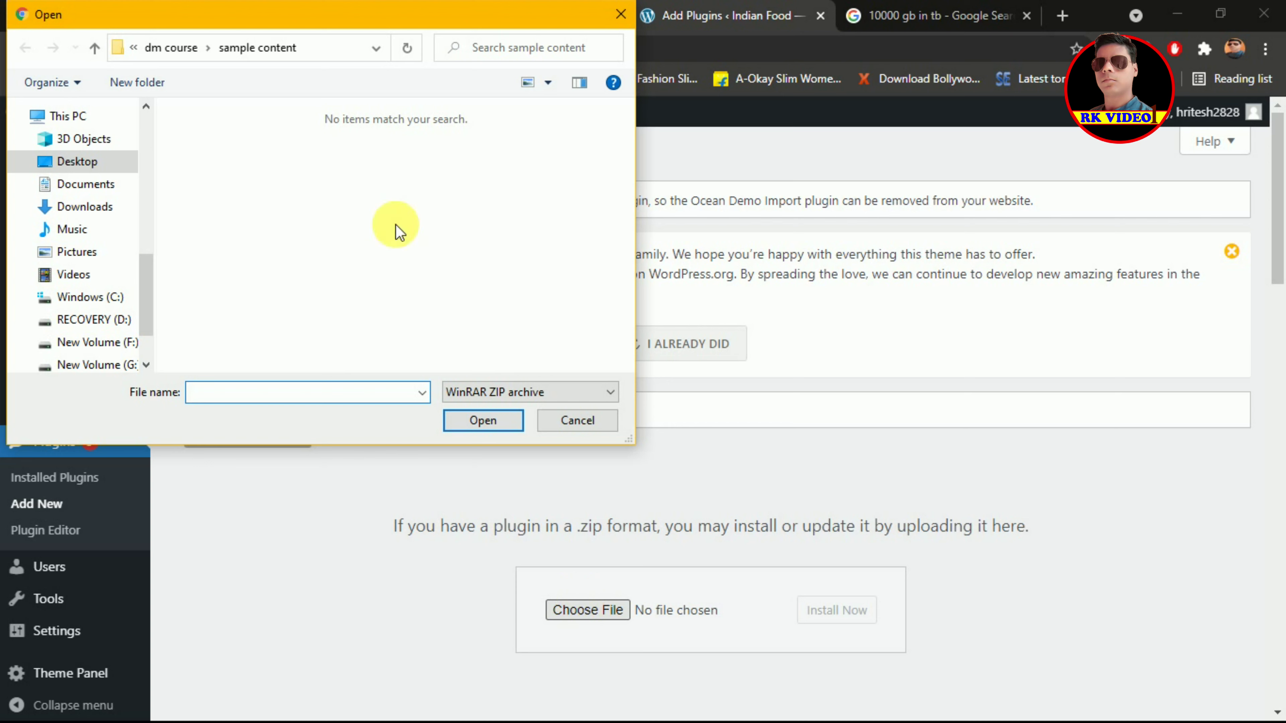
pyautogui.click(79, 168)
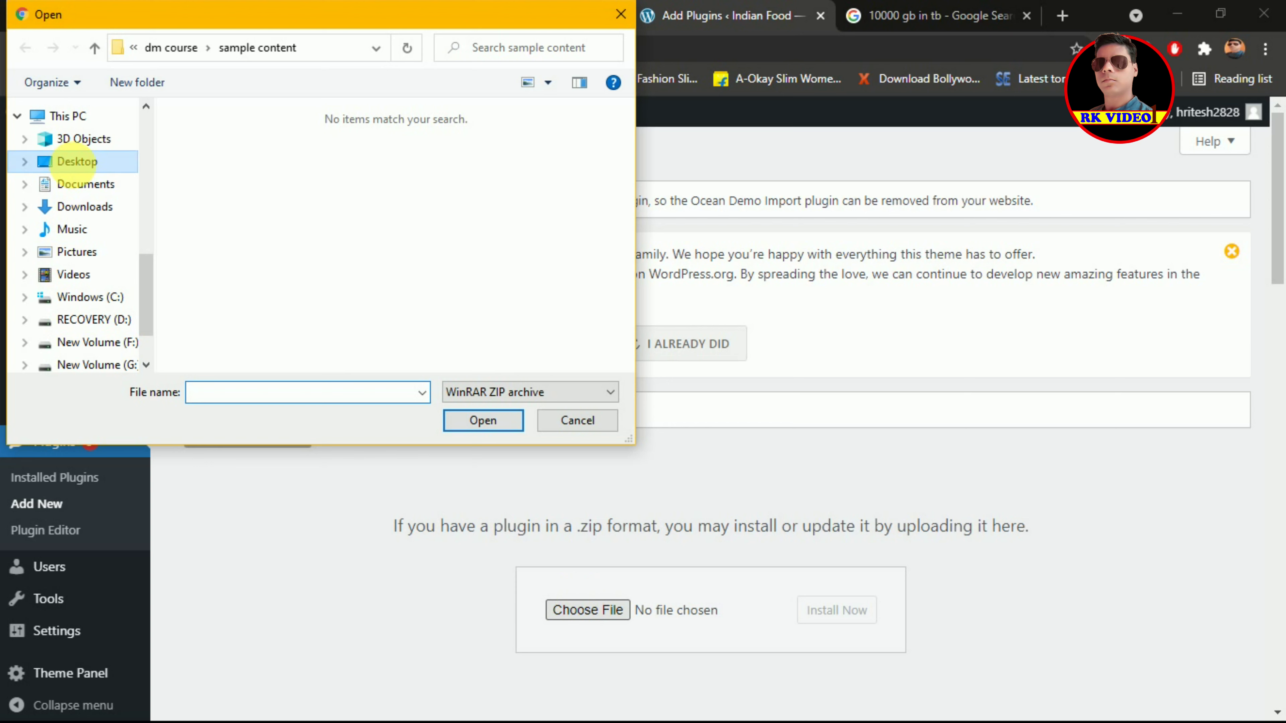
pyautogui.scroll(-5, 444, 284)
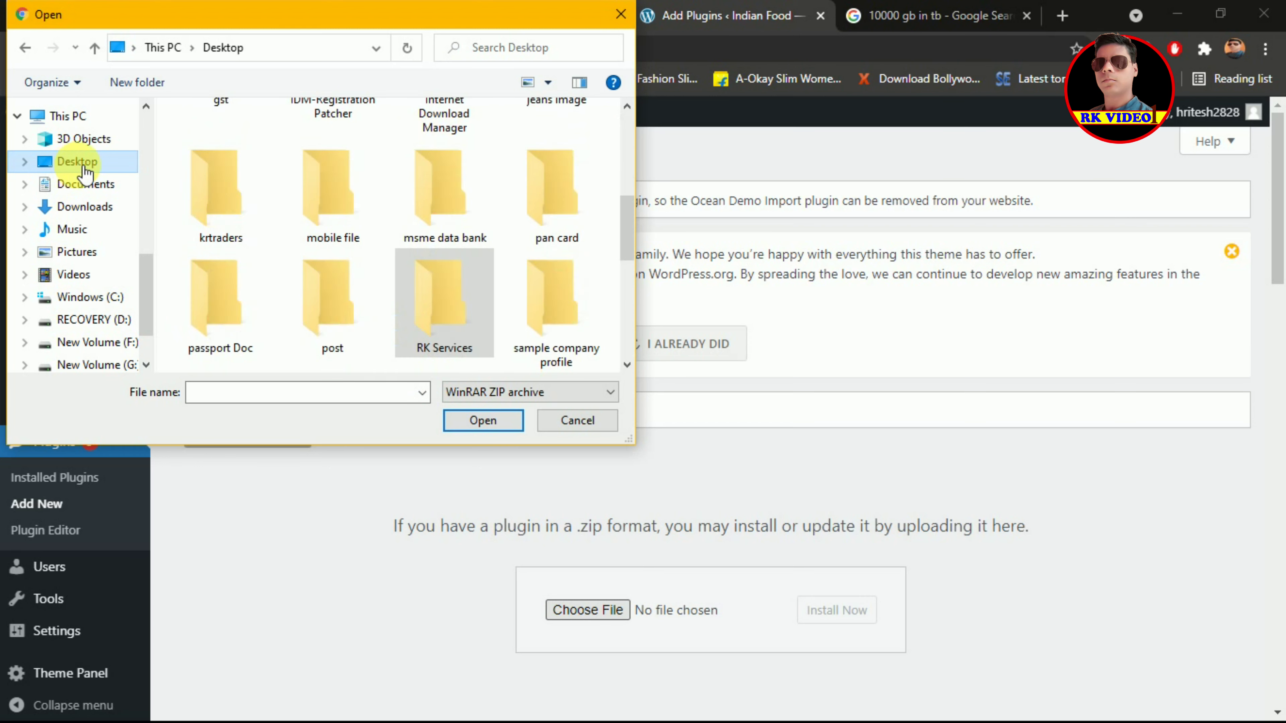
pyautogui.moveTo(623, 212); pyautogui.dragTo(621, 300)
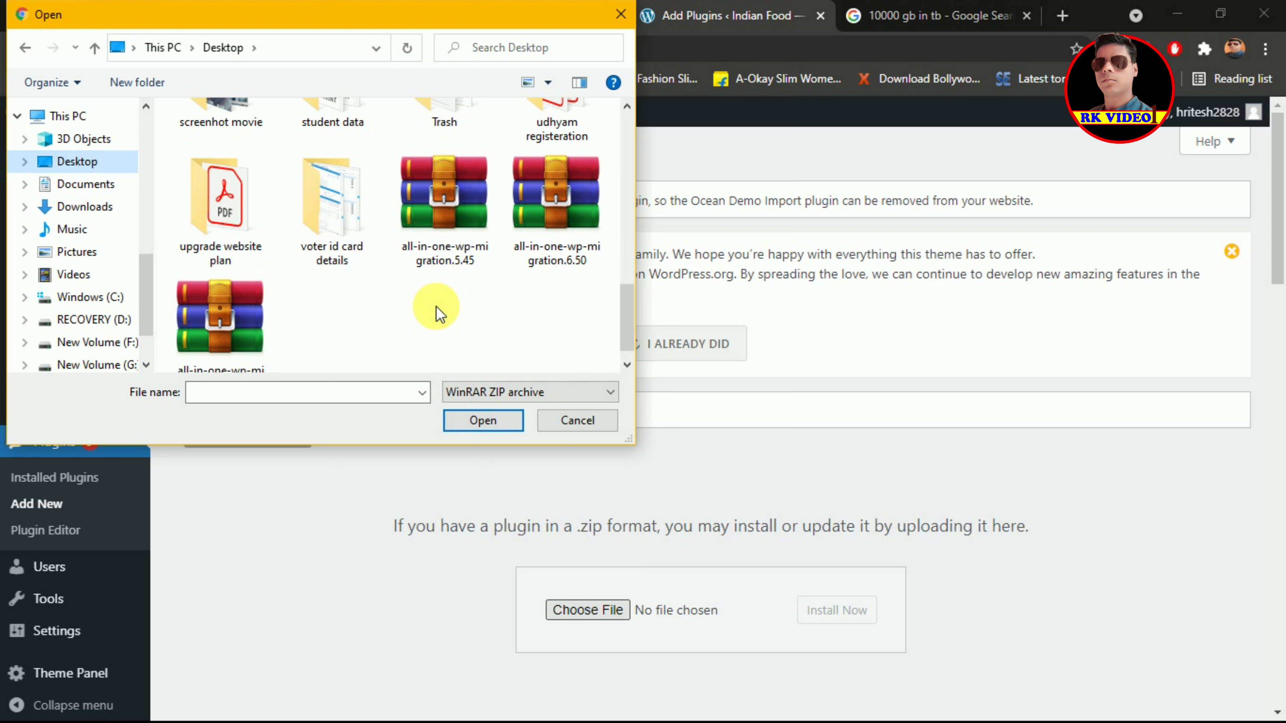
pyautogui.moveTo(627, 311); pyautogui.dragTo(627, 338)
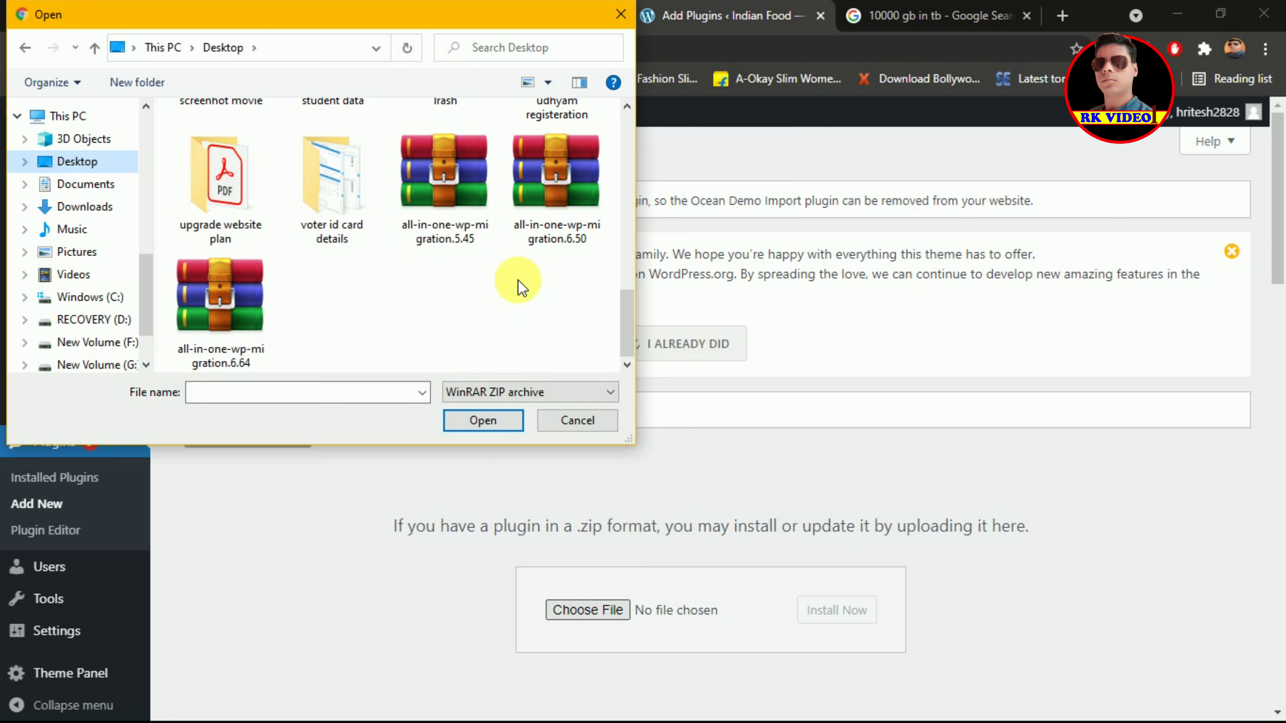
pyautogui.click(576, 191)
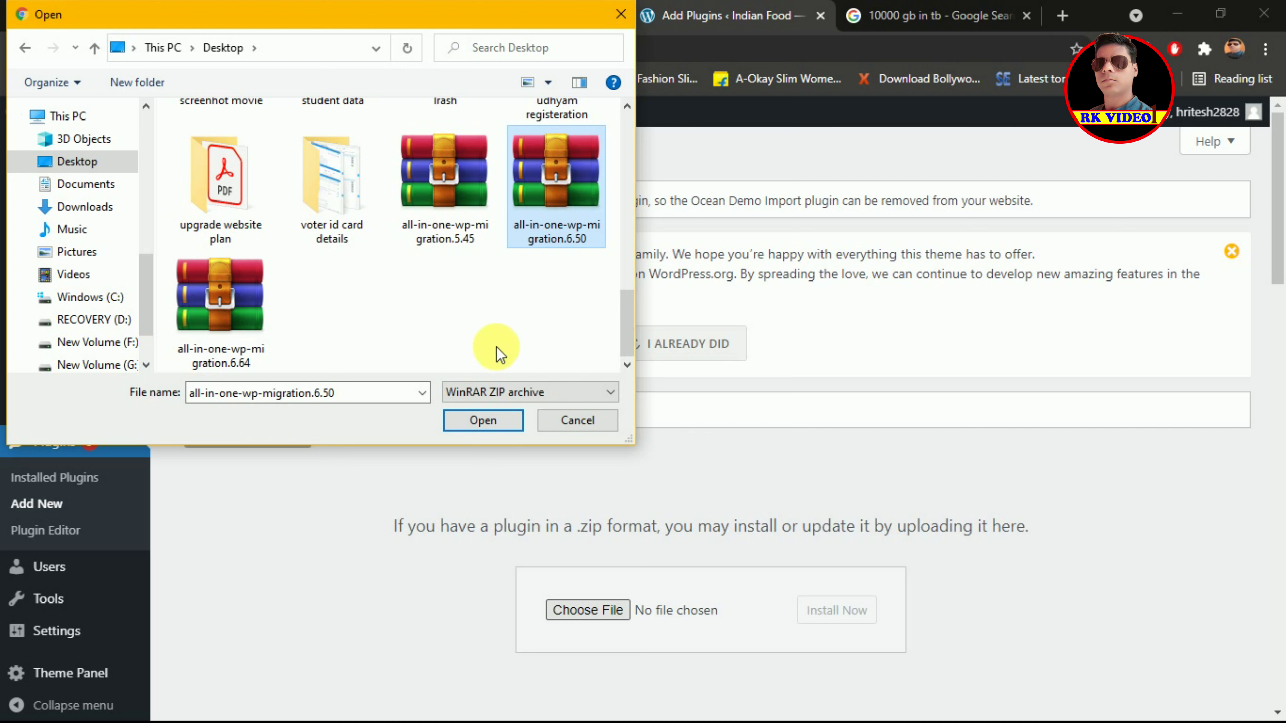
pyautogui.click(483, 421)
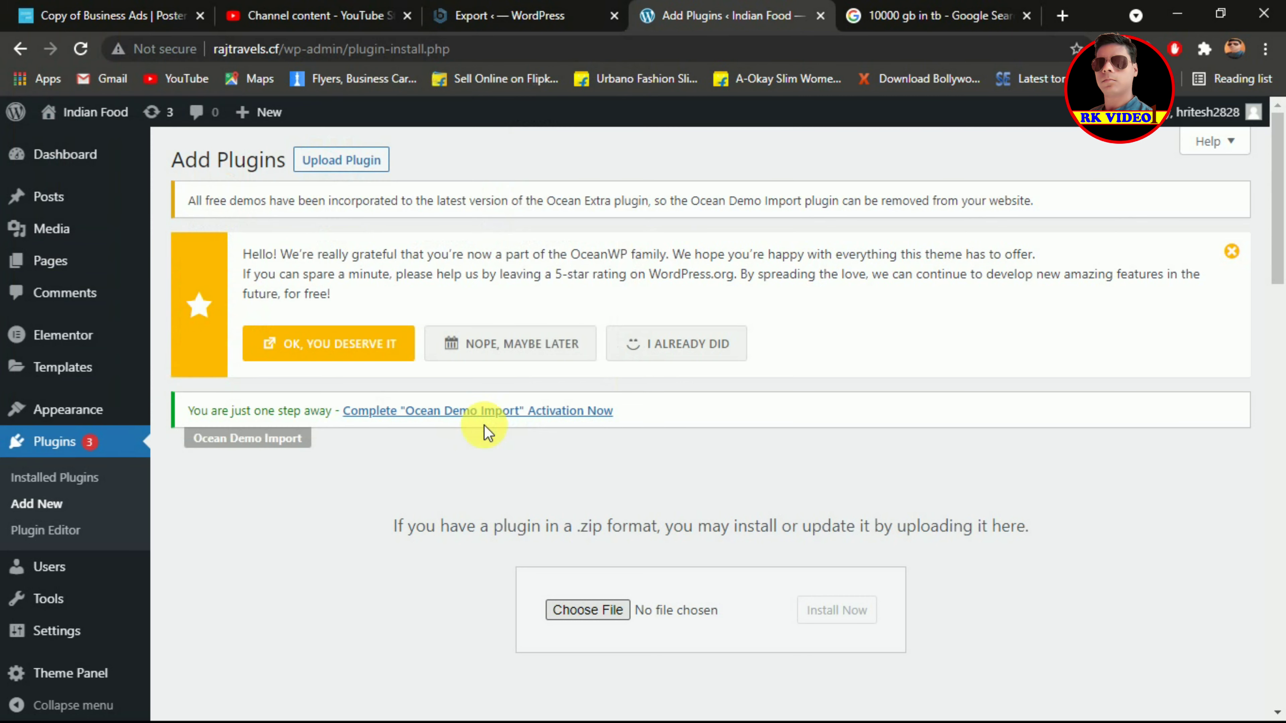
# - Install the chosen All-in-One WP Migration 6.50 archive and activate the plugin
pyautogui.click(836, 613)
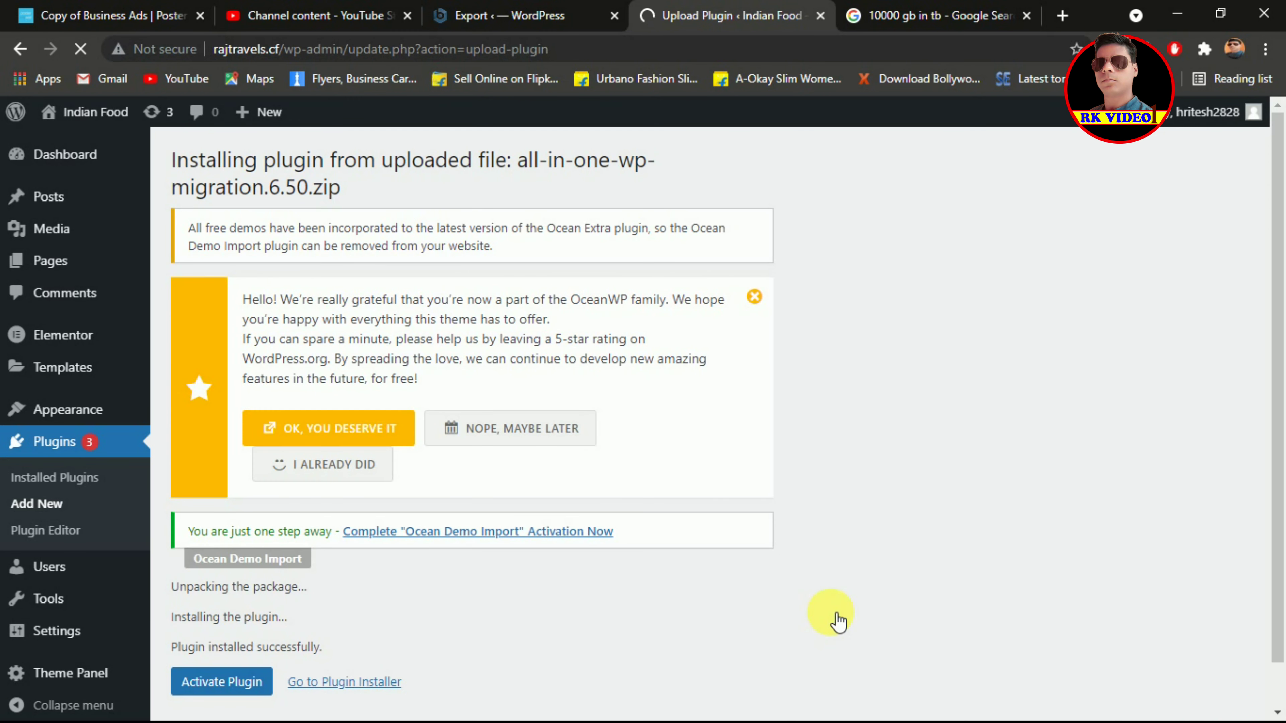
pyautogui.click(208, 689)
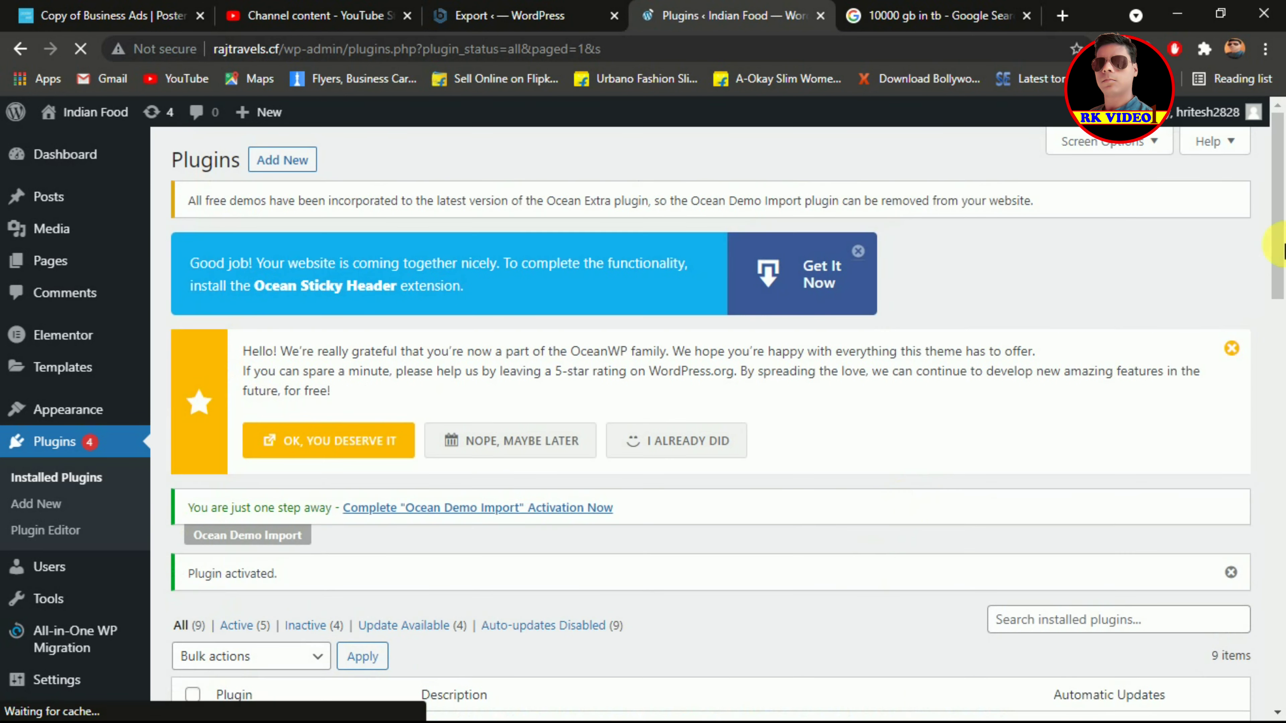
pyautogui.moveTo(1281, 248); pyautogui.dragTo(1276, 408)
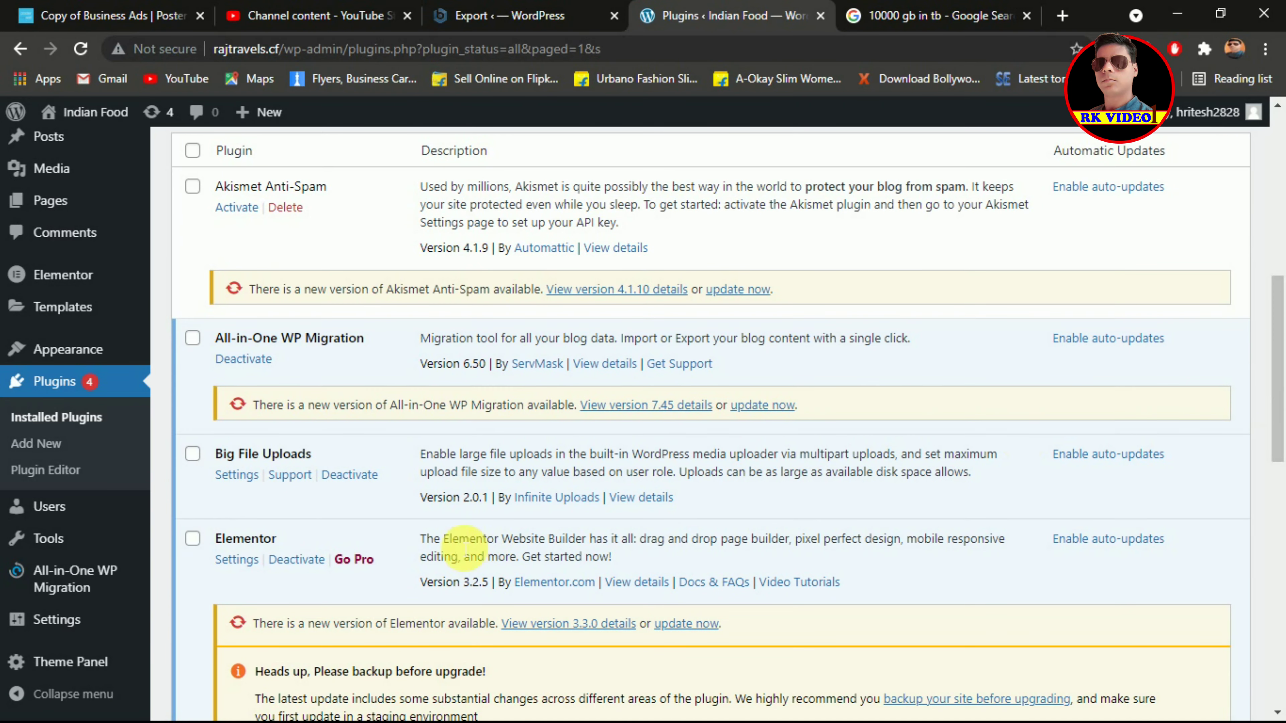
pyautogui.moveTo(79, 582)
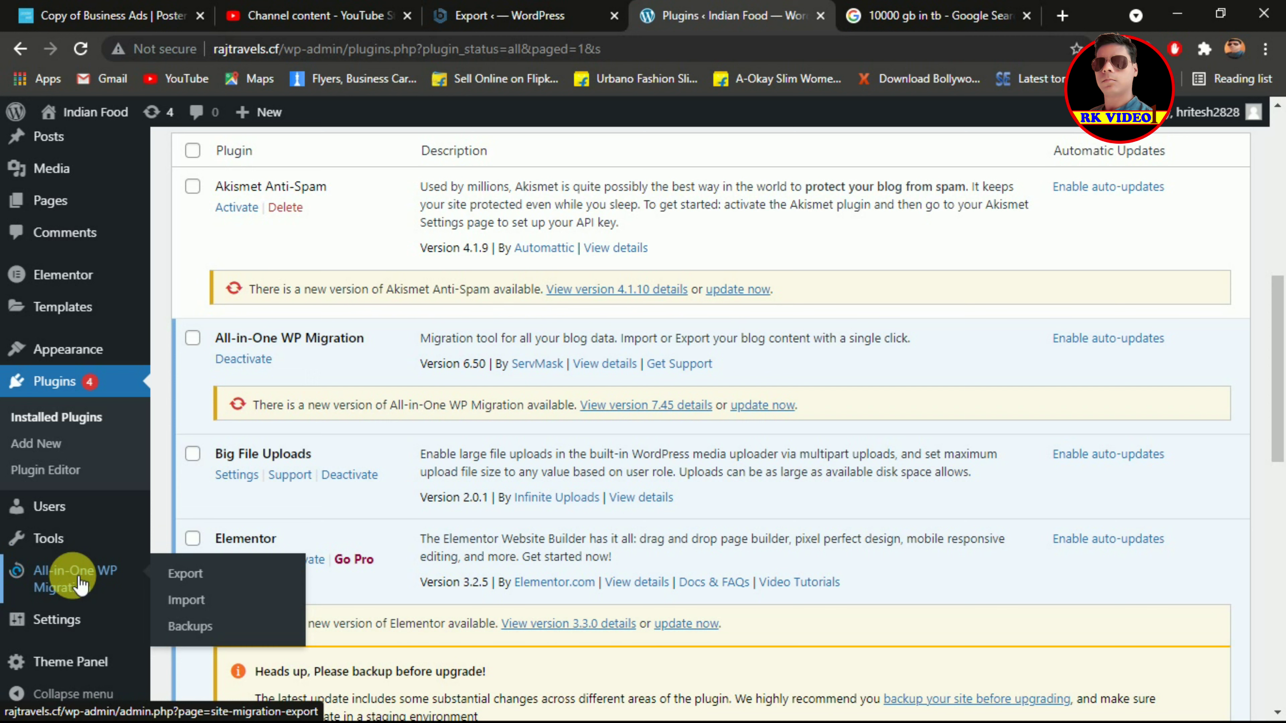
pyautogui.click(182, 600)
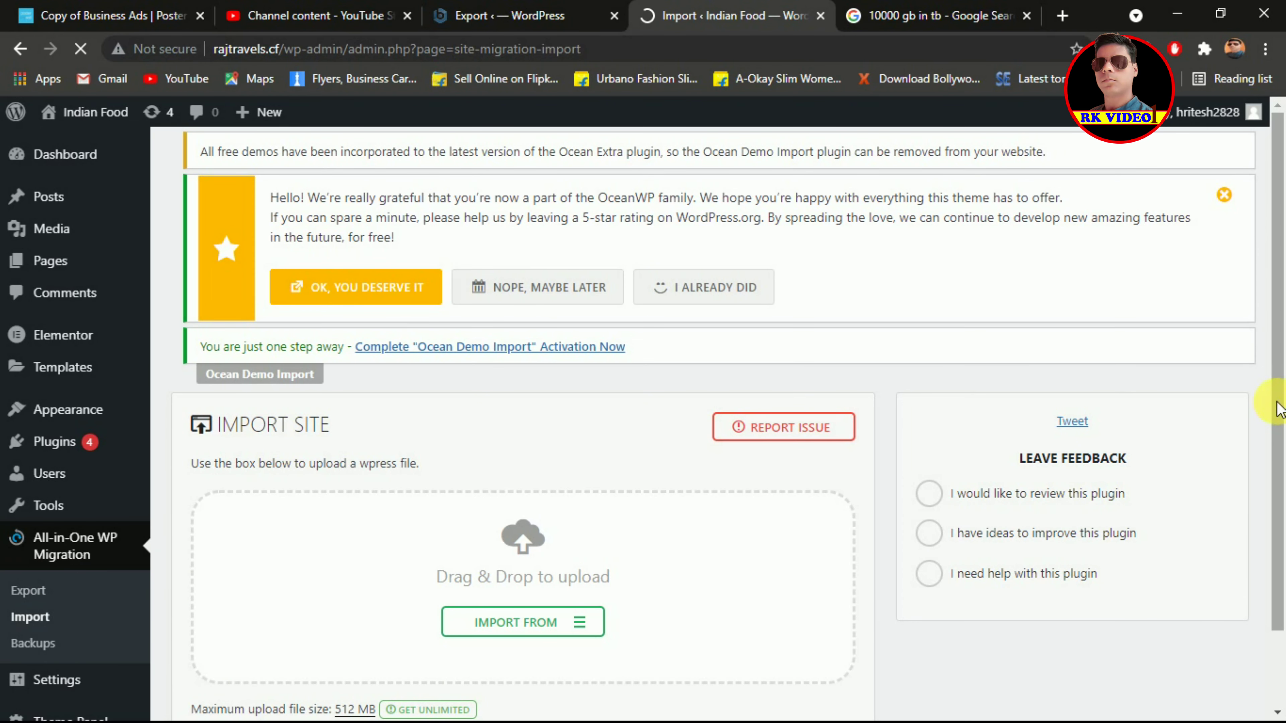
pyautogui.scroll(-2, 1276, 405)
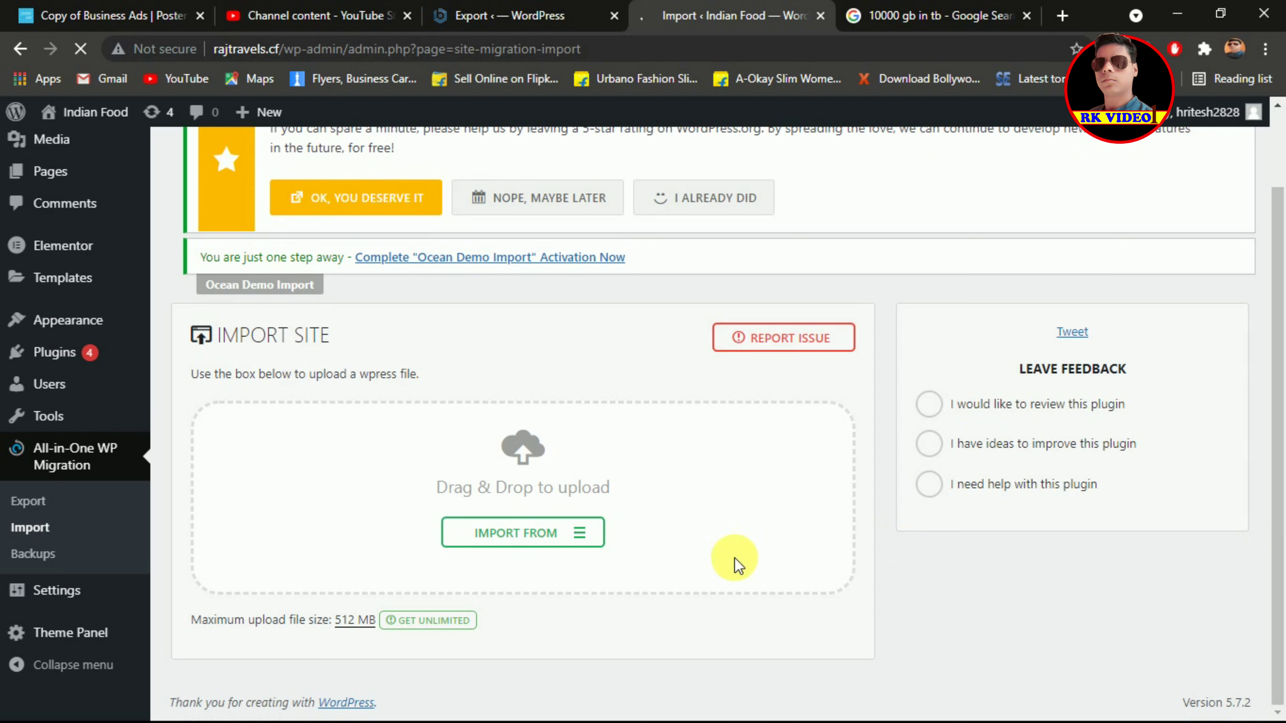
pyautogui.click(587, 540)
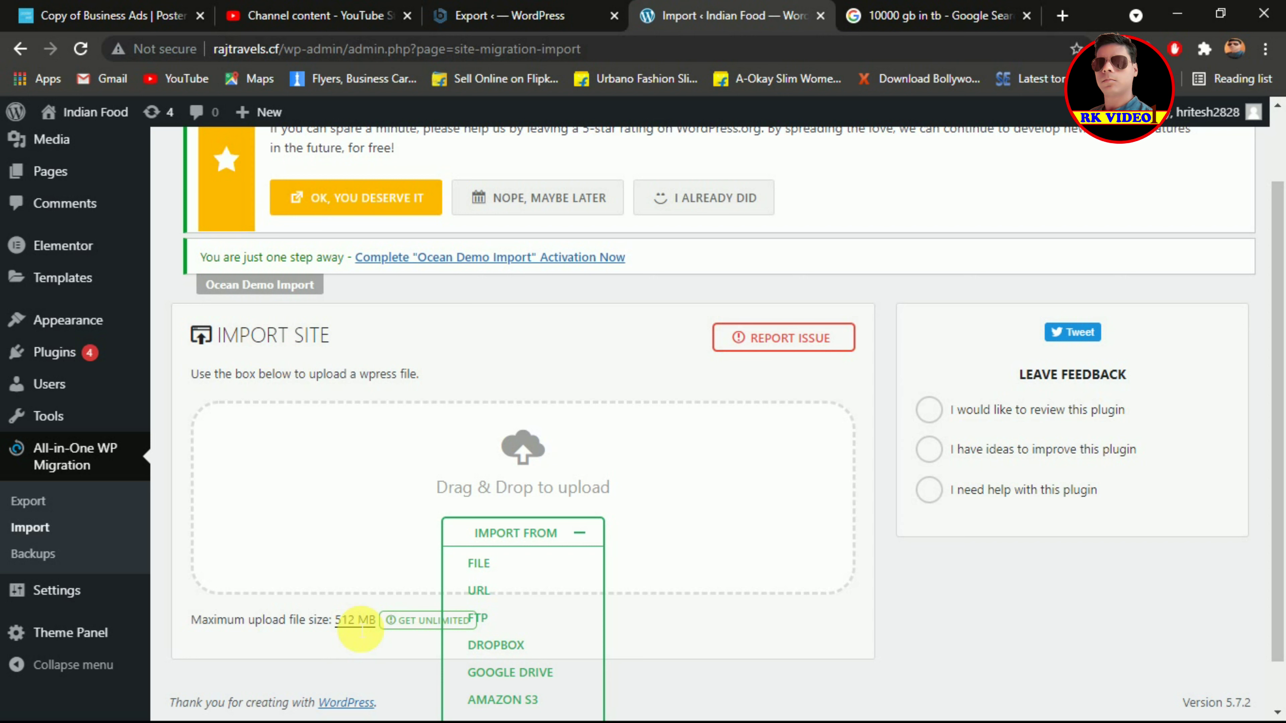
pyautogui.click(479, 564)
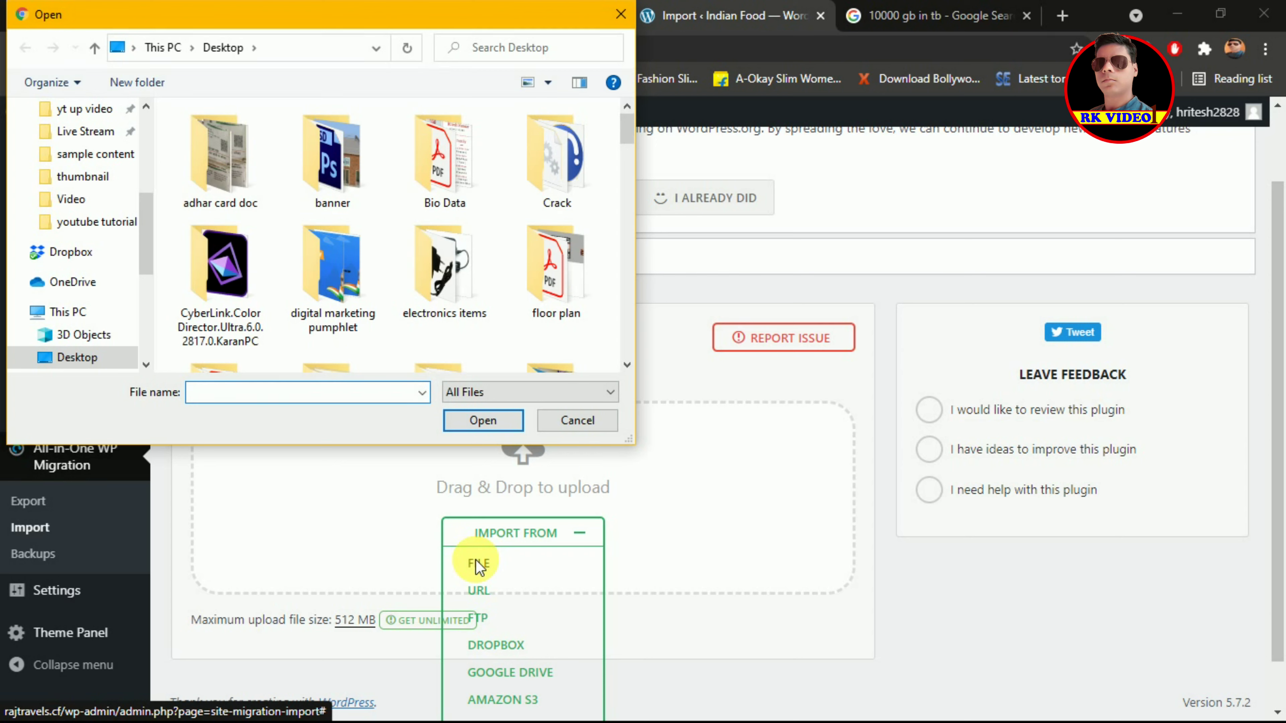
pyautogui.moveTo(626, 127); pyautogui.dragTo(623, 286)
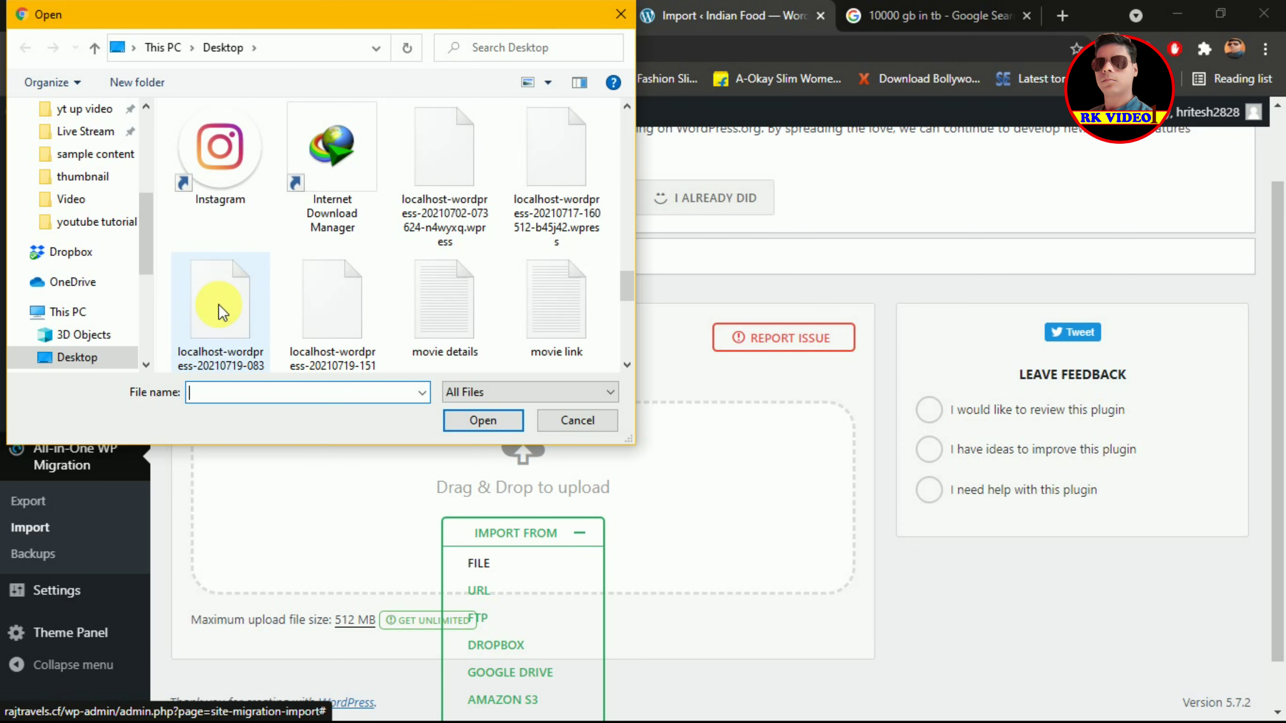
pyautogui.click(223, 313)
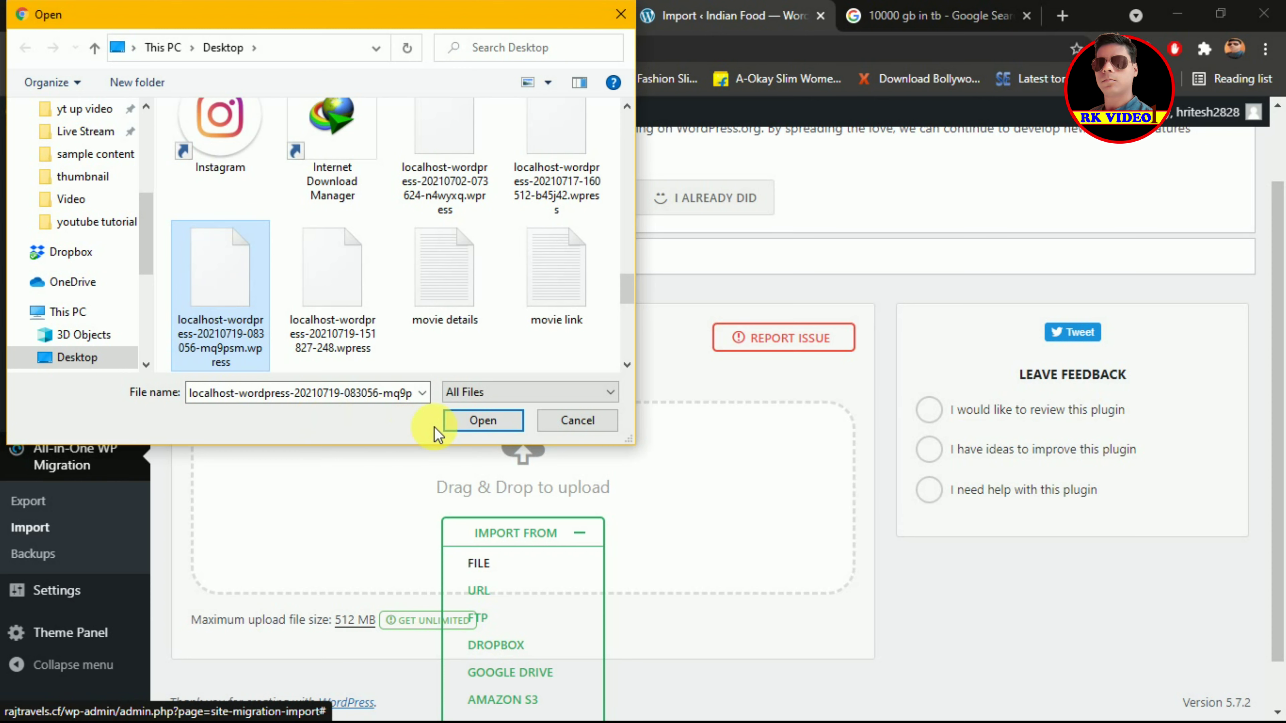
pyautogui.click(483, 420)
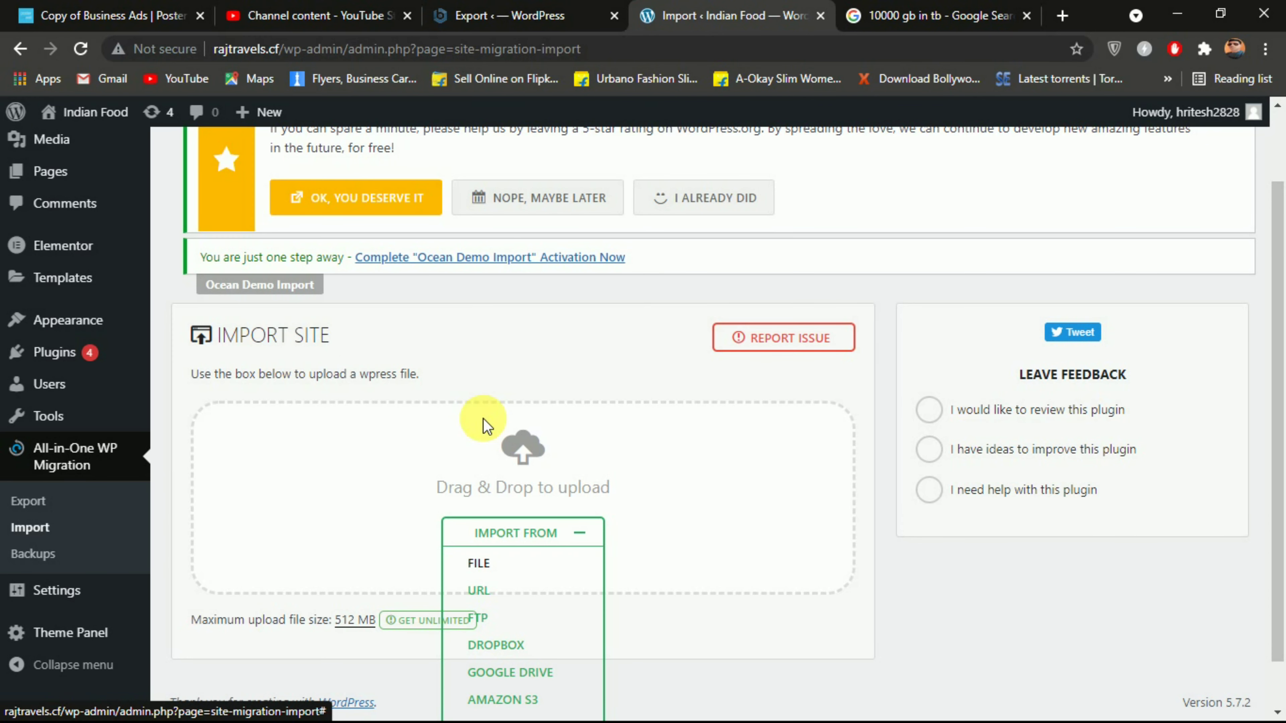